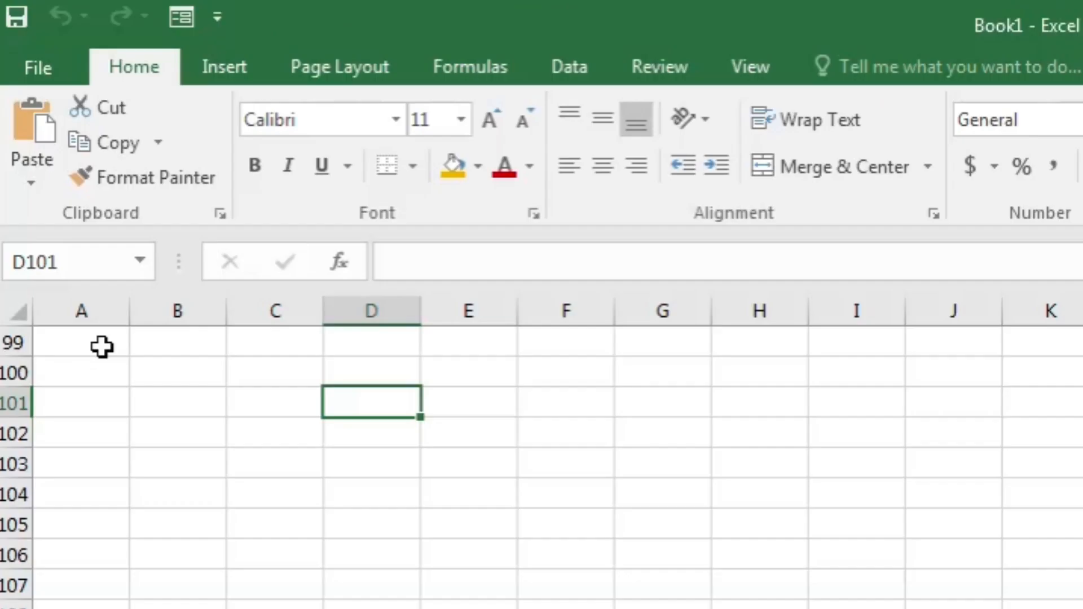
- Merge and centre A99:E99 and enter the title 'Welcome Super Store'
{"action": "left_click_drag", "start_coordinate": [101, 346], "coordinate": [438, 350]}
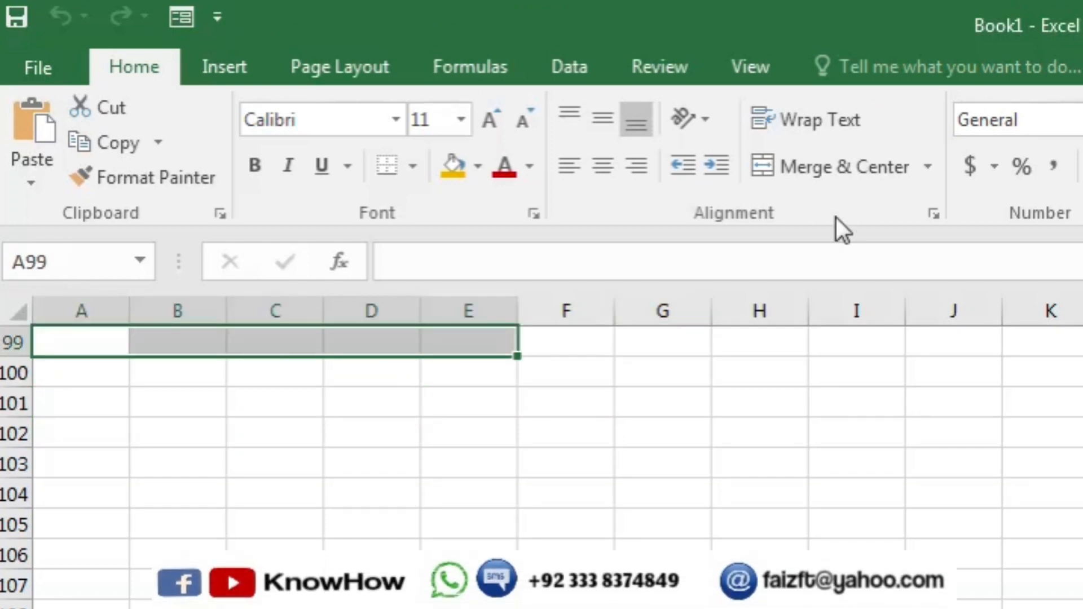
{"action": "left_click", "coordinate": [827, 172]}
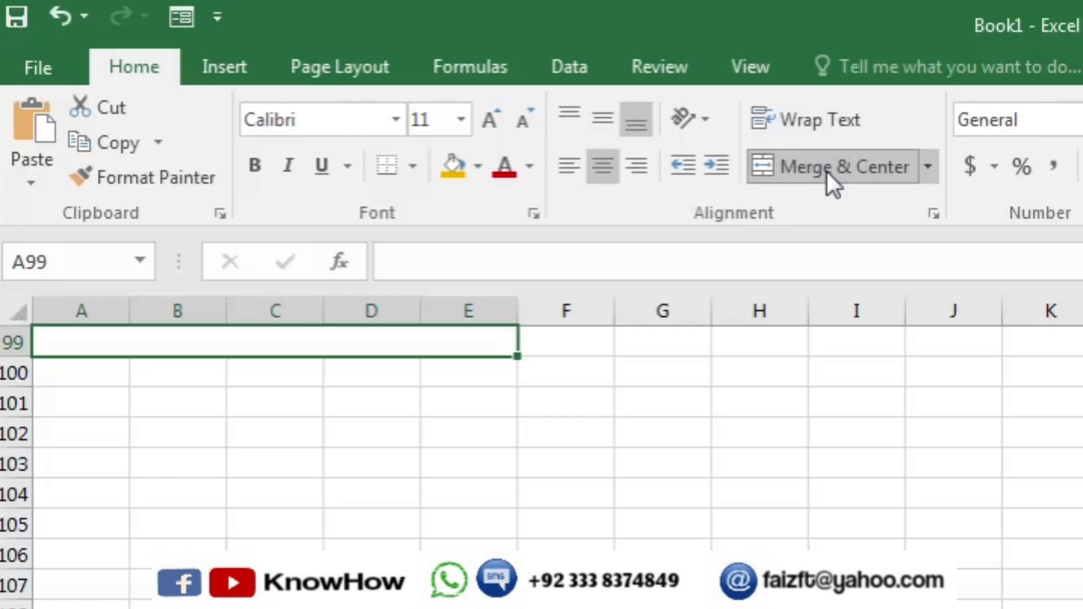
{"action": "type", "text": "Wel"}
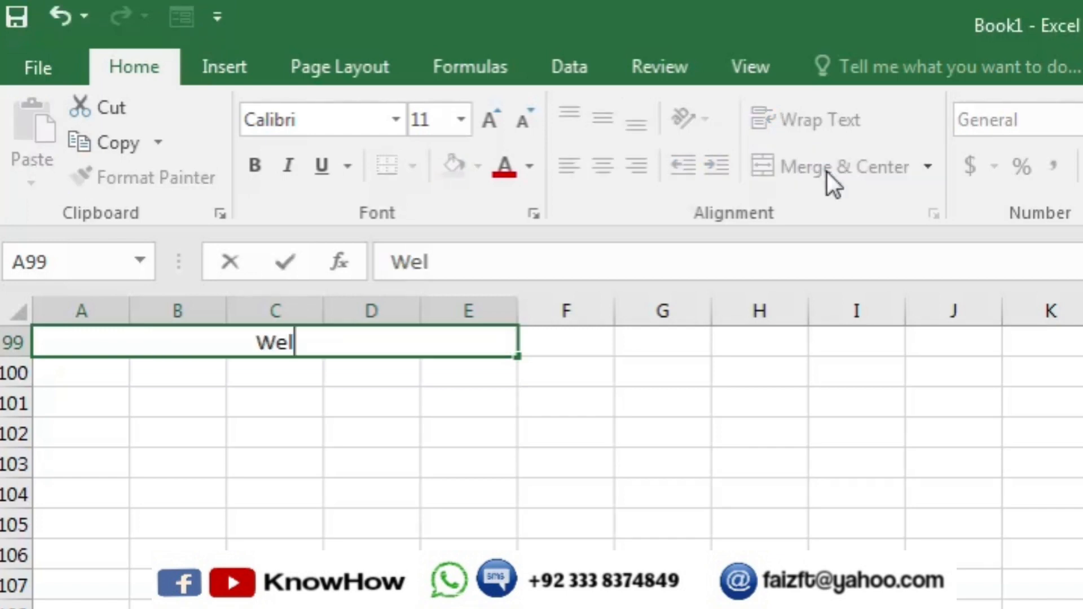
{"action": "type", "text": "come S"}
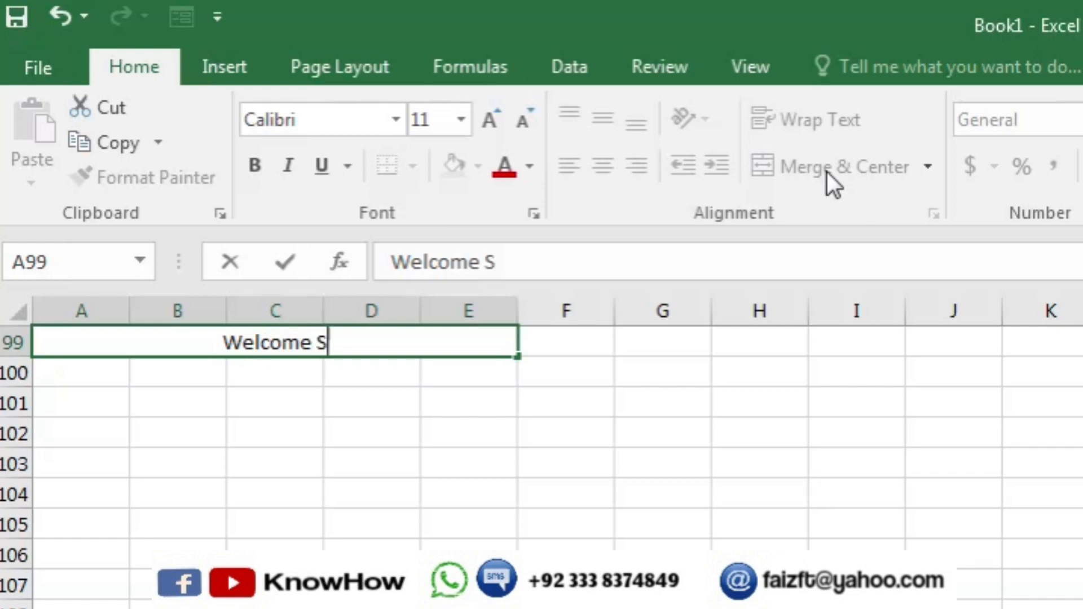
{"action": "type", "text": "uper Store"}
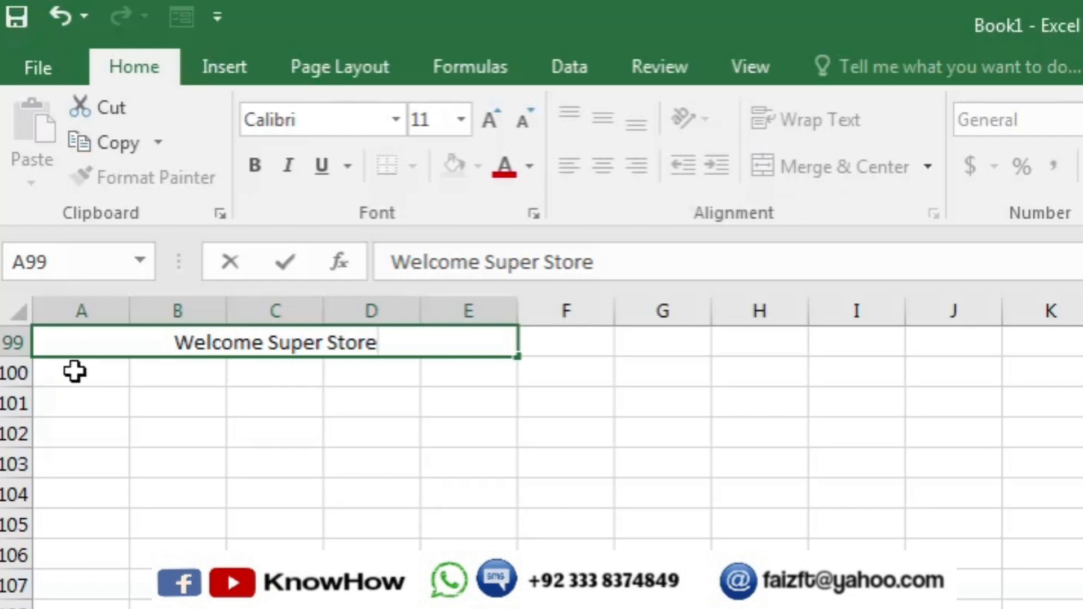
- Merge and centre A100:E100 and enter the store's address line
{"action": "left_click_drag", "start_coordinate": [75, 372], "coordinate": [472, 372]}
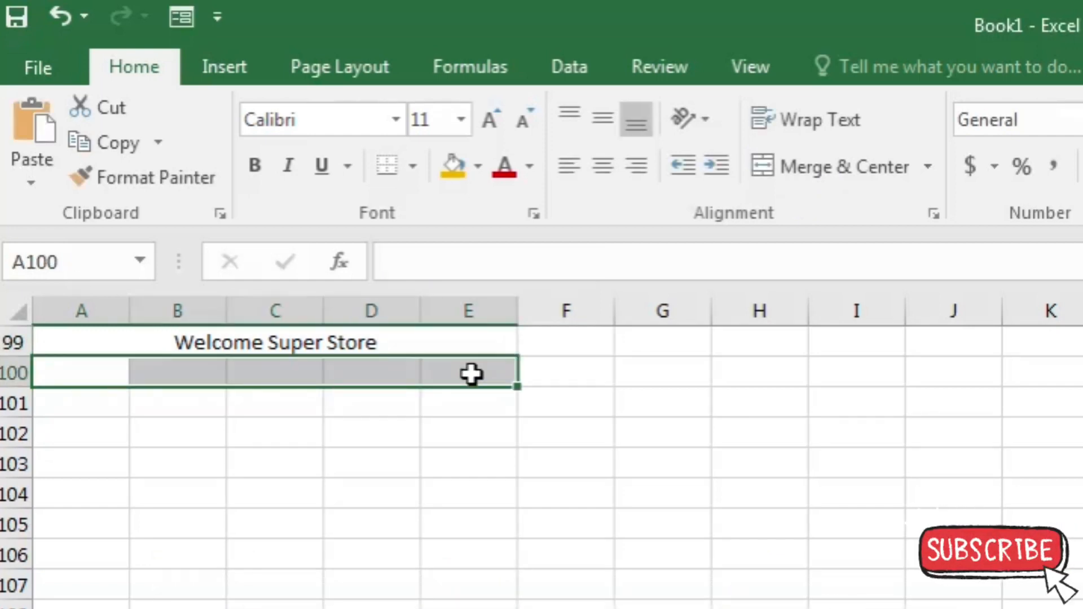
{"action": "left_click", "coordinate": [797, 168]}
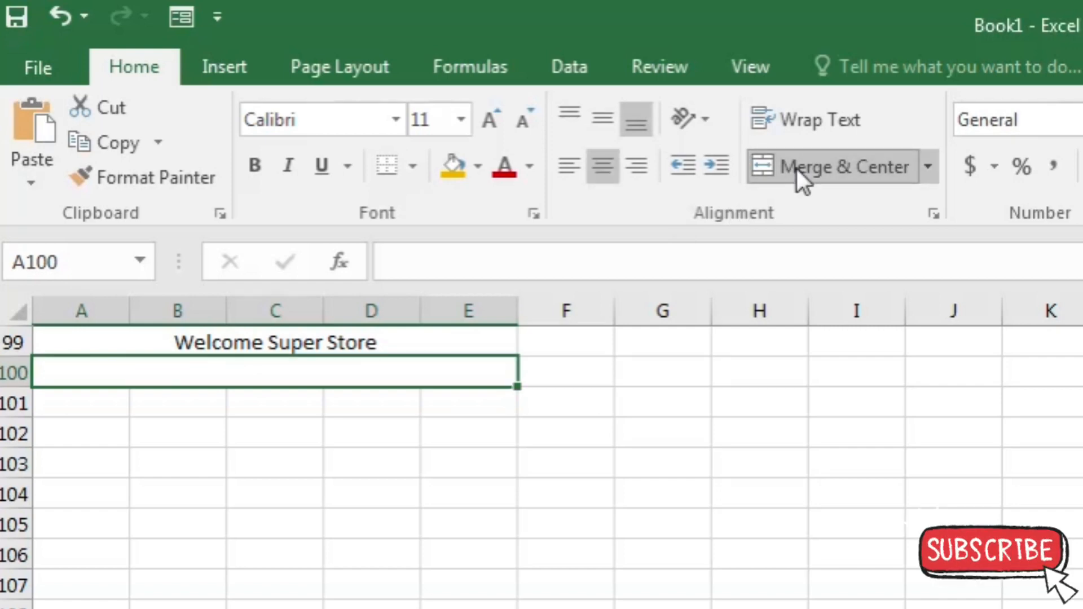
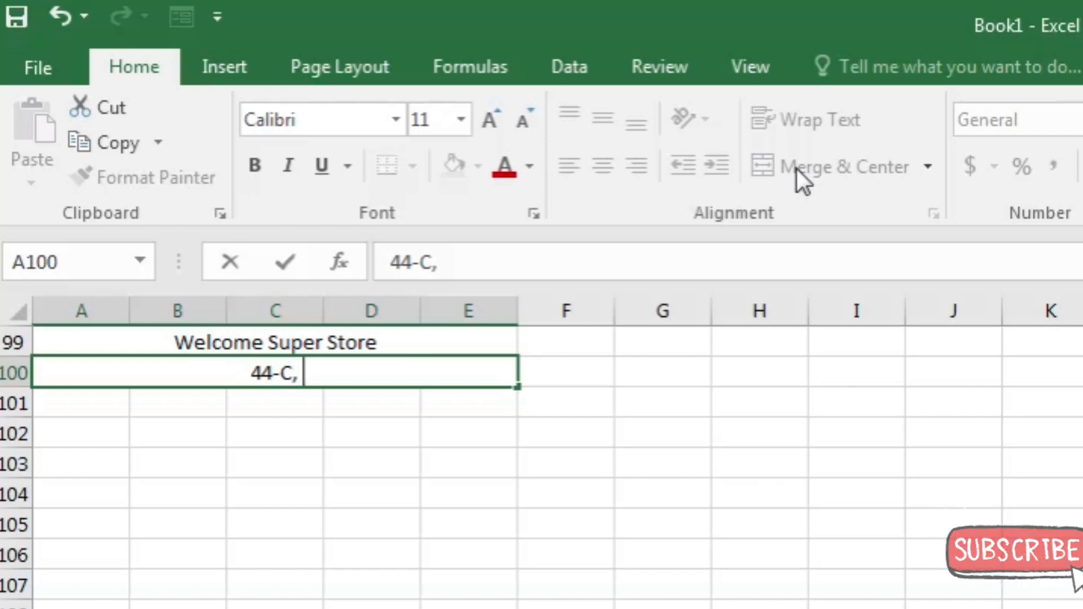
{"action": "key", "text": "Return"}
- Merge and centre A101:E101 and enter the heading 'Bill Invoice'
{"action": "left_click_drag", "start_coordinate": [80, 403], "coordinate": [451, 403]}
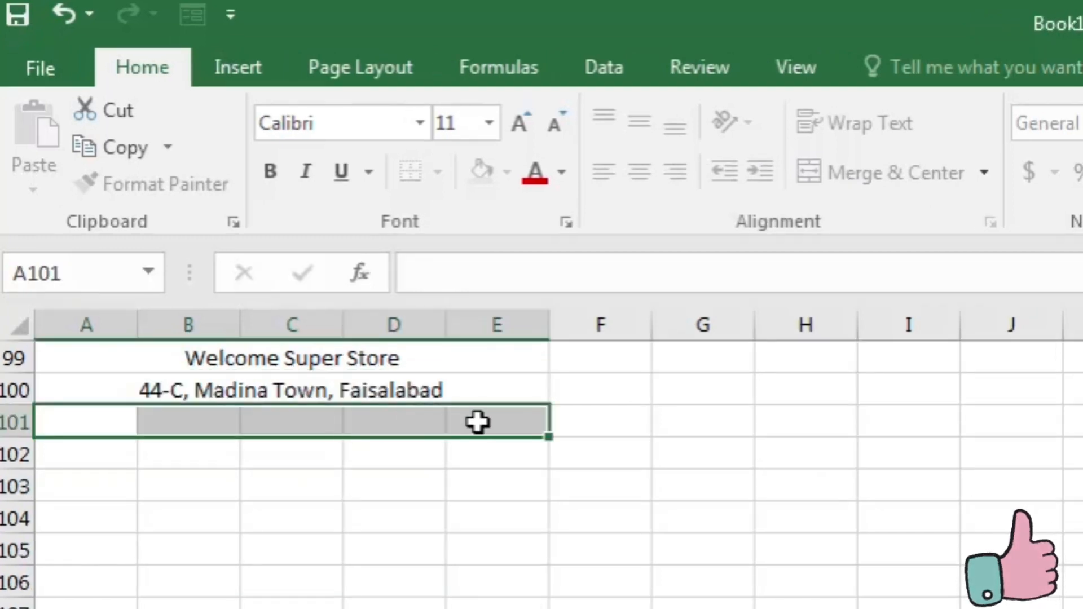
{"action": "left_click", "coordinate": [849, 177]}
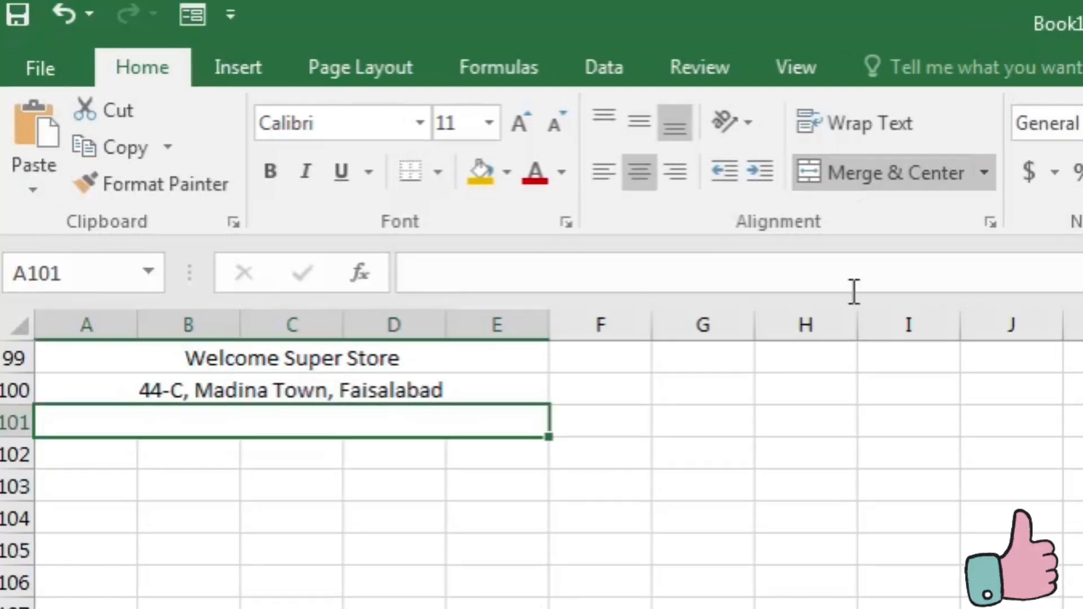
{"action": "type", "text": "Bill In"}
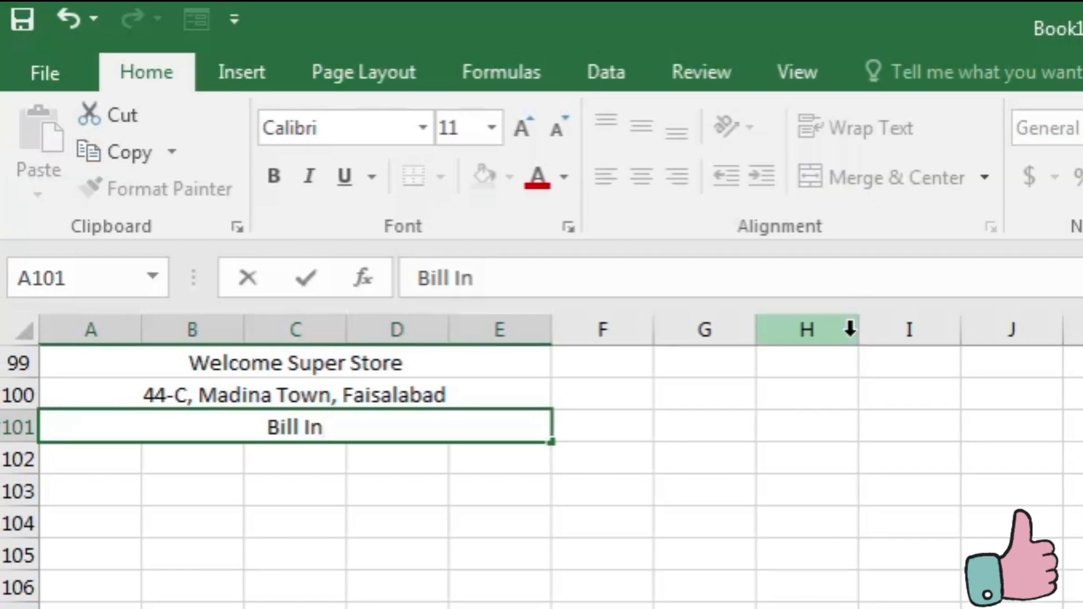
{"action": "type", "text": "voice"}
{"action": "key", "text": "Return"}
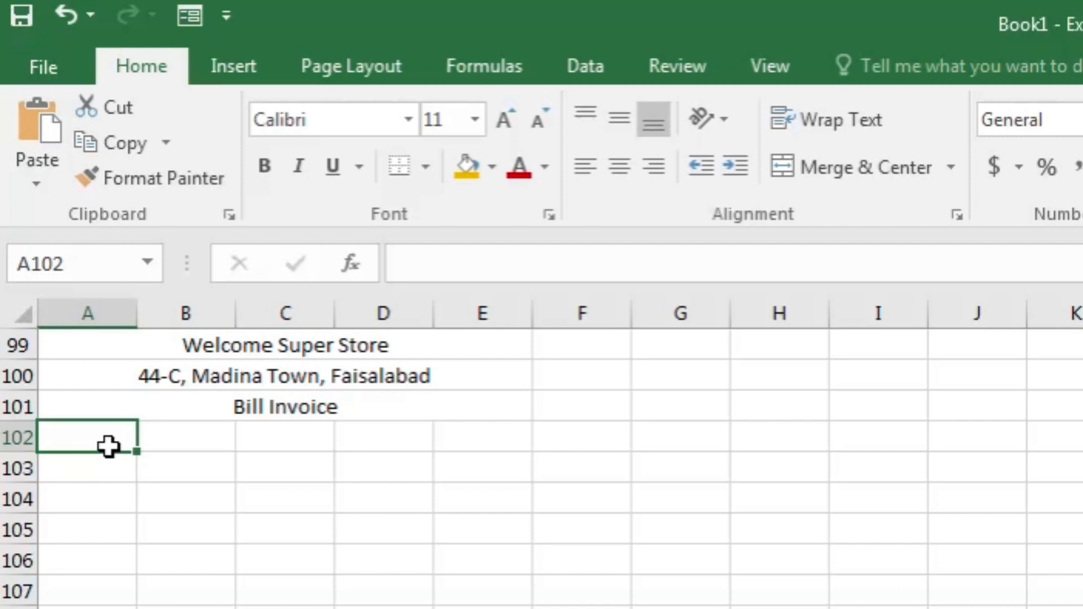
- Type headers Bill No., Name of the Item, Rate, Quantity, Amount across A102:E102
{"action": "type", "text": "Bill No."}
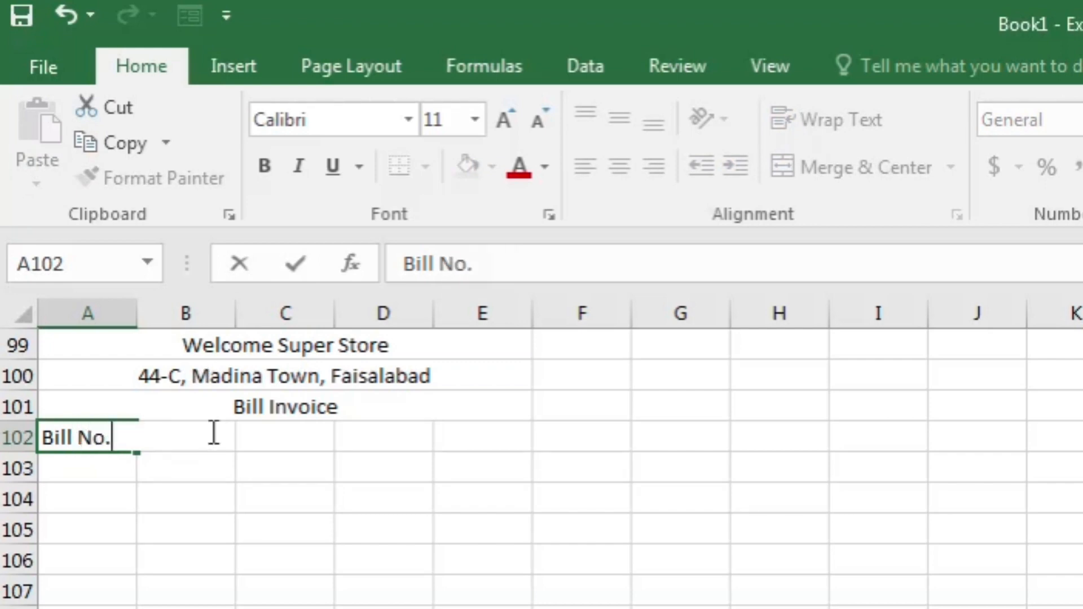
{"action": "left_click", "coordinate": [215, 432]}
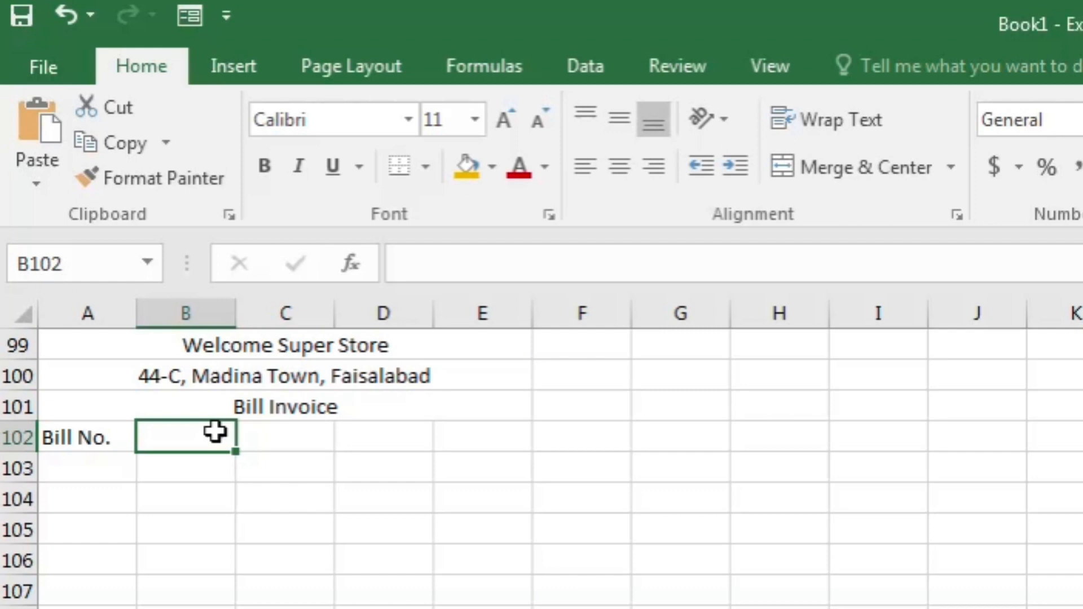
{"action": "type", "text": "Name of"}
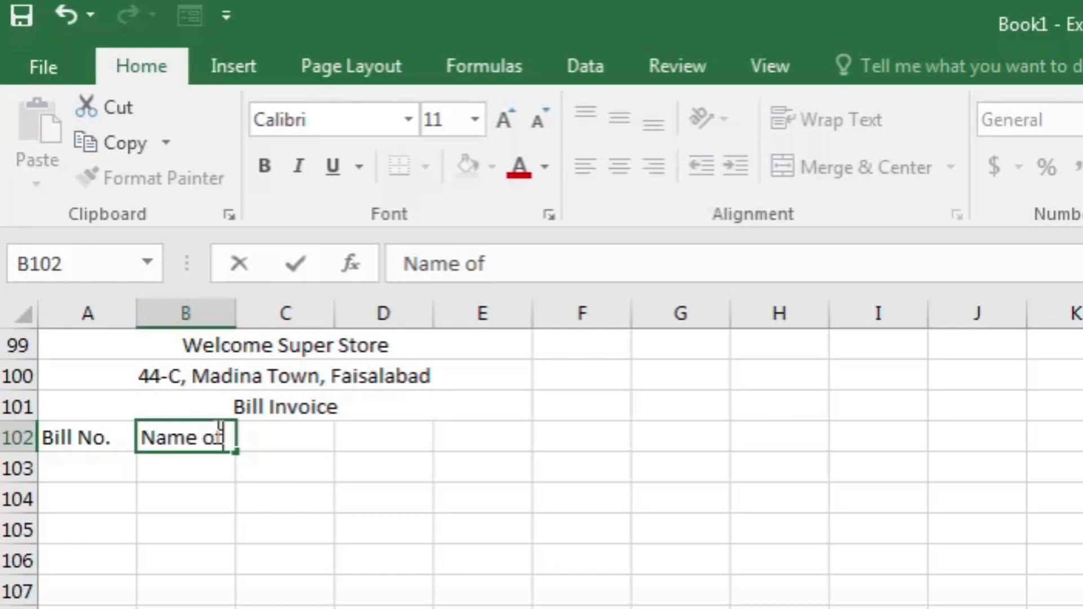
{"action": "type", "text": " the Item"}
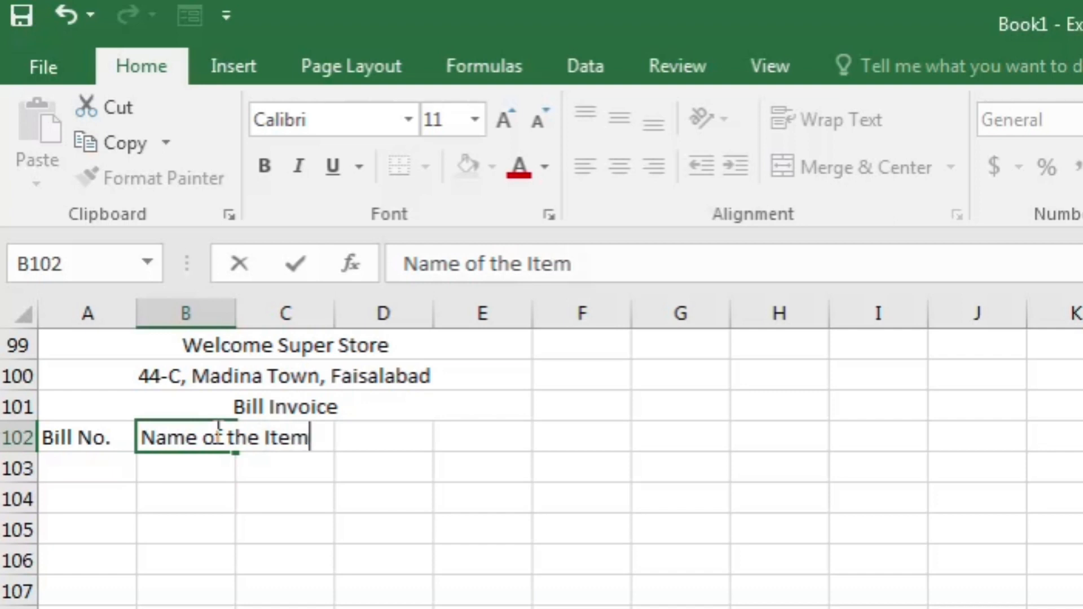
{"action": "key", "text": "Tab"}
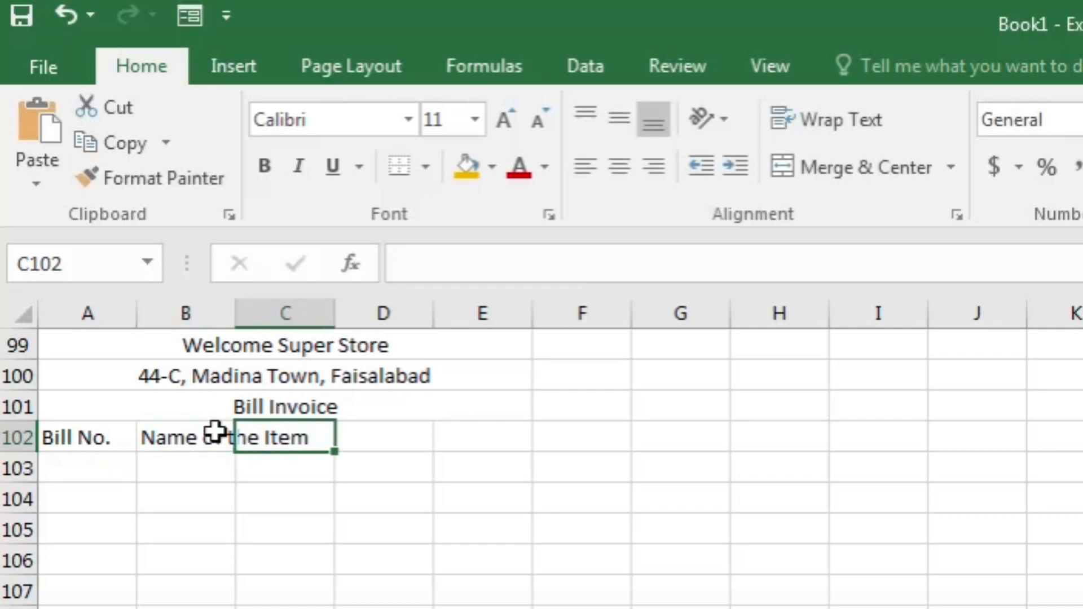
{"action": "type", "text": "Rate"}
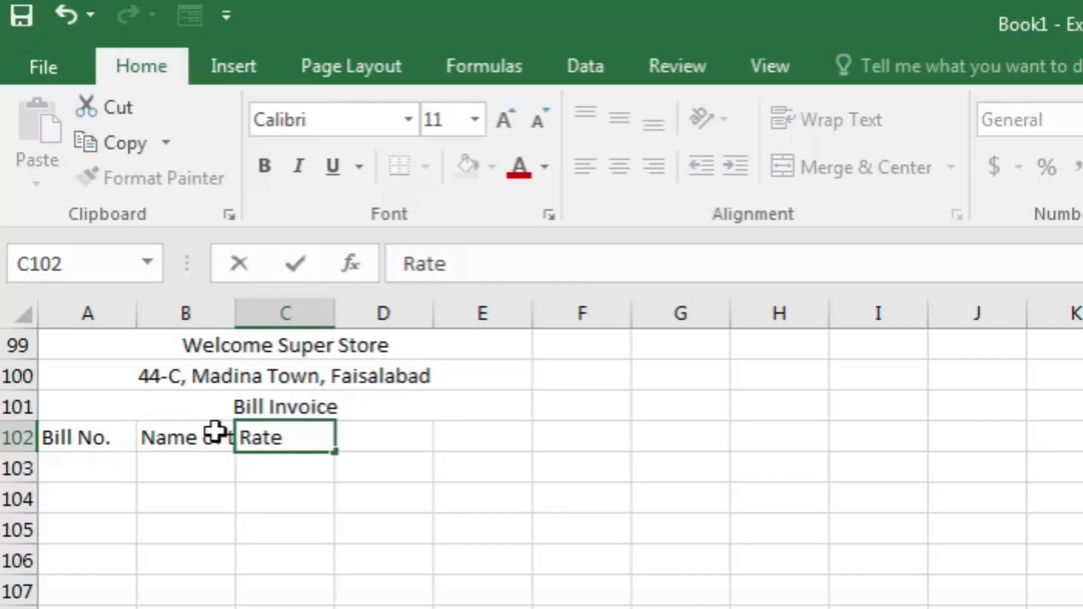
{"action": "key", "text": "Tab"}
{"action": "type", "text": "Q"}
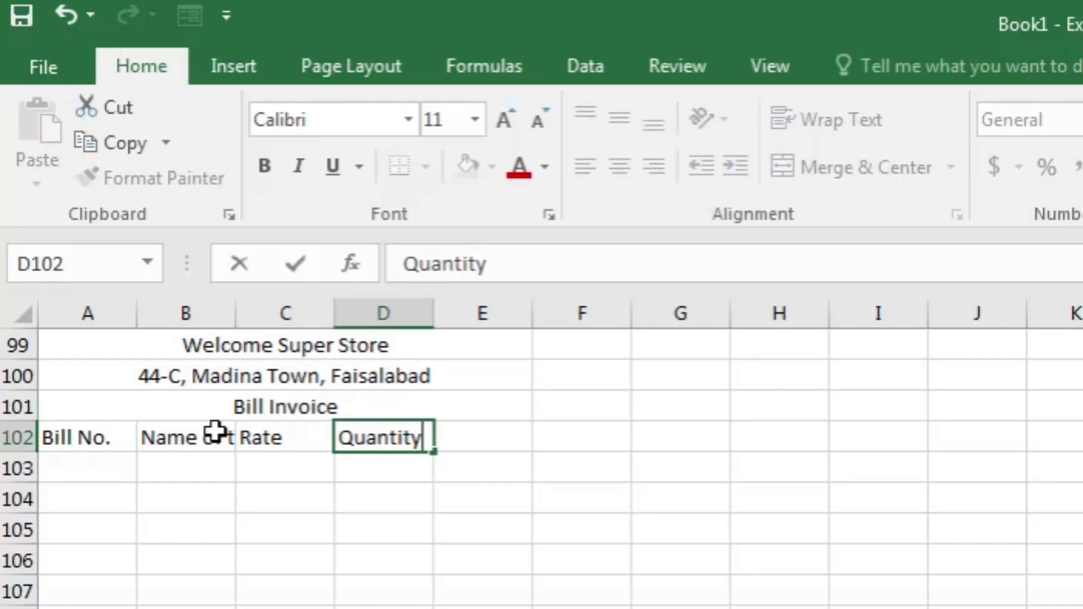
{"action": "type", "text": "uantity"}
{"action": "key", "text": "Tab"}
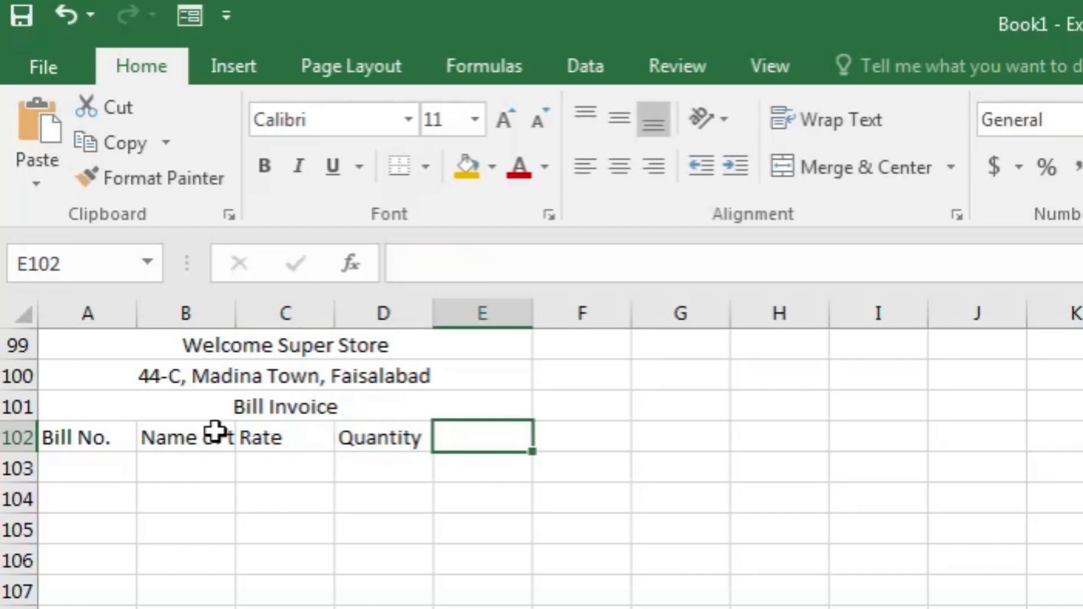
{"action": "type", "text": "Amount"}
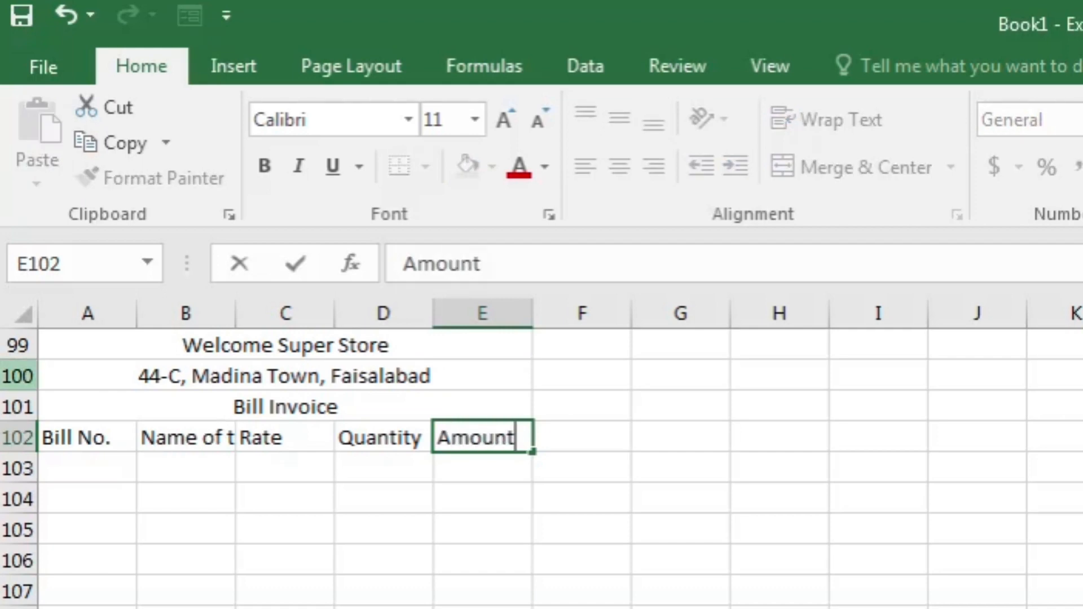
- Widen all columns and give the Welcome Super Store title a dark blue fill
{"action": "left_click", "coordinate": [27, 315]}
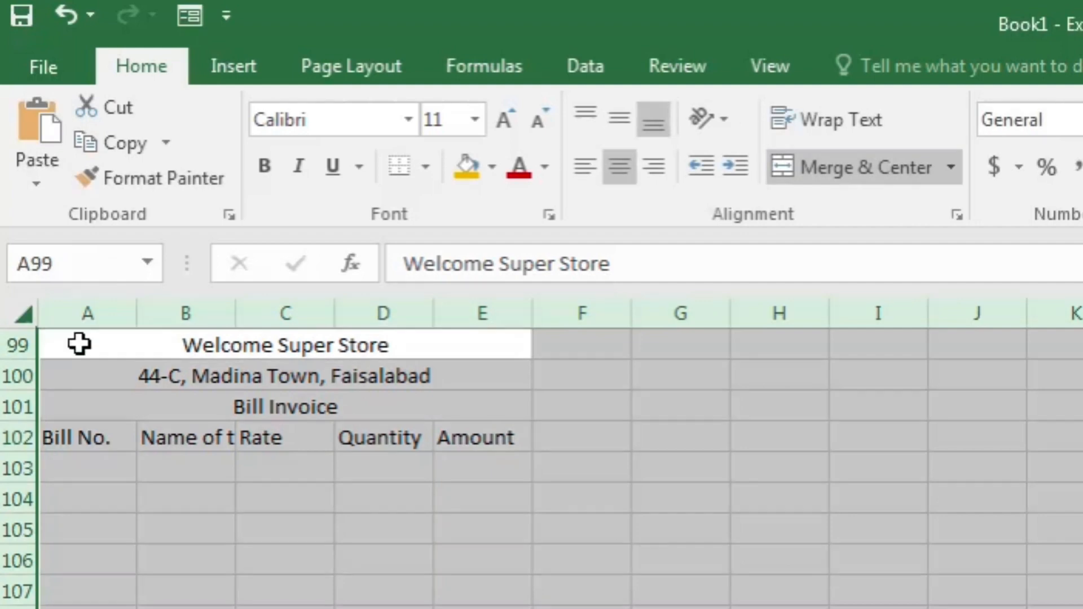
{"action": "left_click_drag", "start_coordinate": [137, 311], "coordinate": [208, 321]}
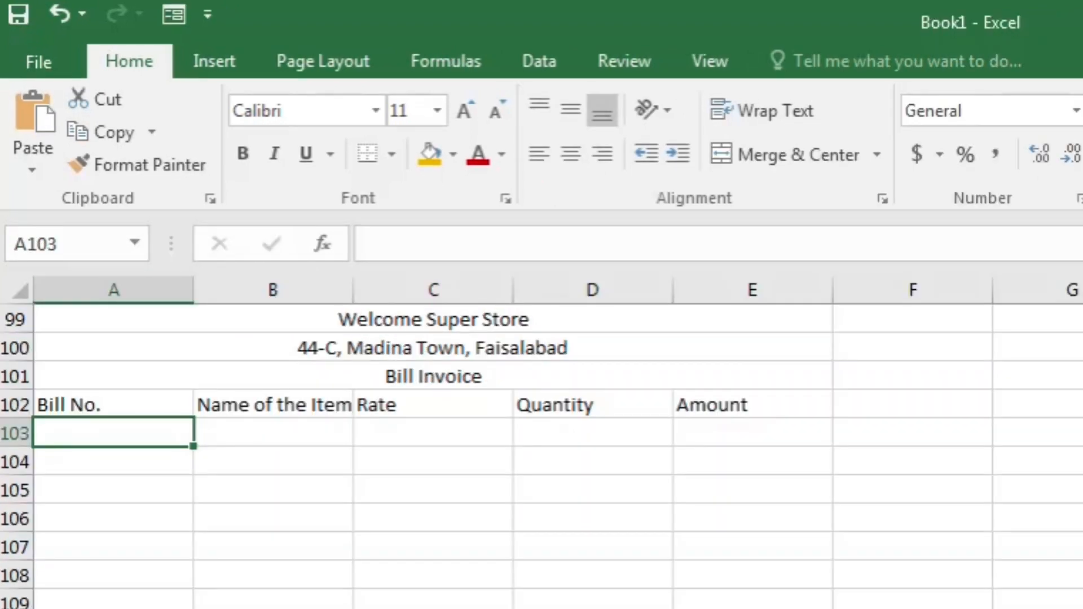
{"action": "left_click", "coordinate": [387, 316]}
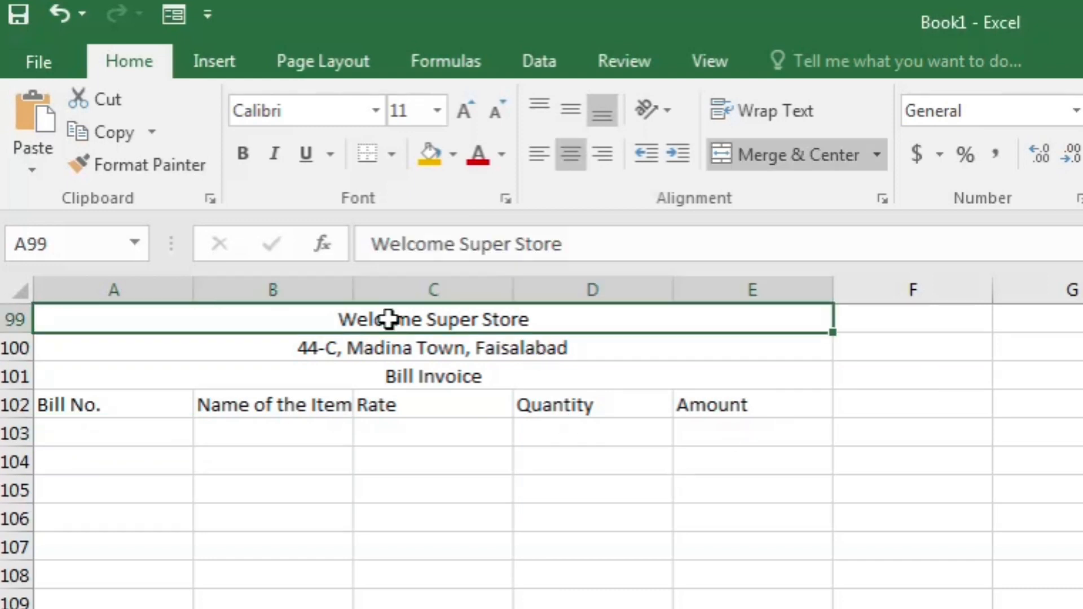
{"action": "left_click", "coordinate": [453, 156]}
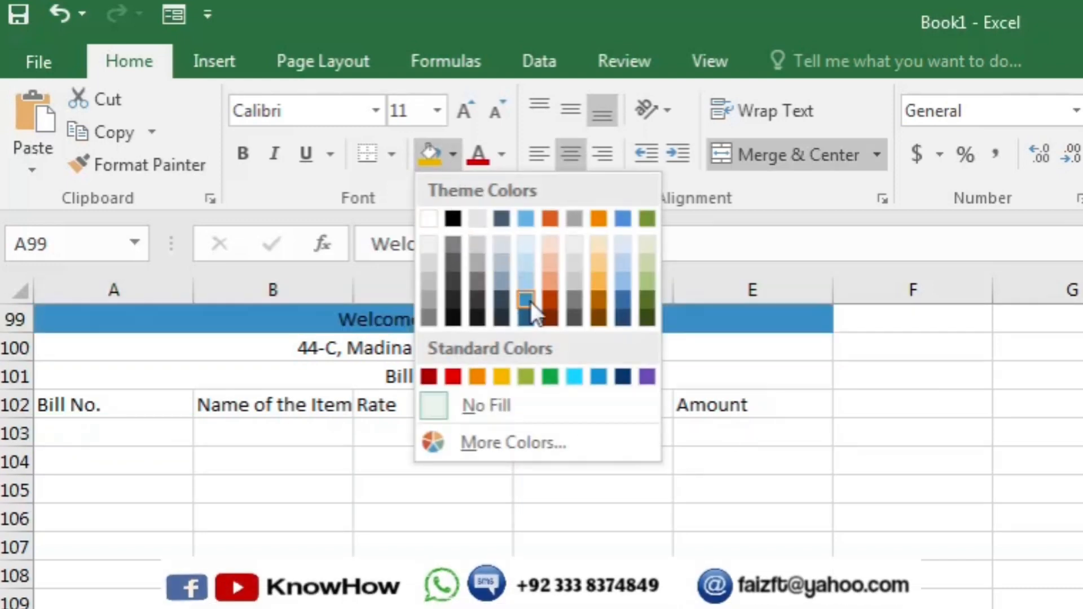
{"action": "left_click", "coordinate": [526, 319]}
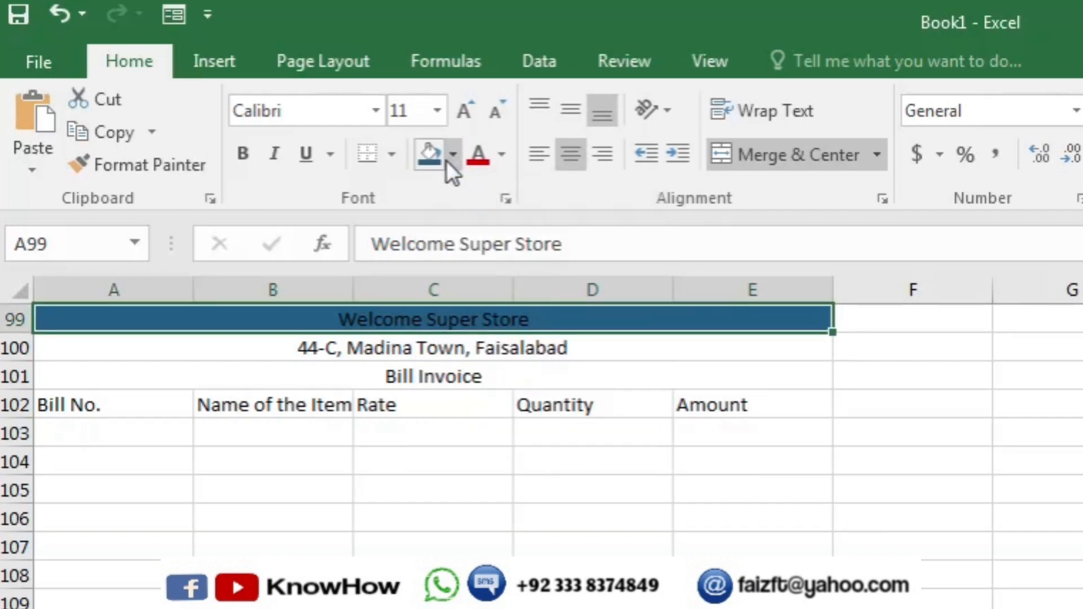
- Make the title text white and enlarge it to 24 pt
{"action": "left_click", "coordinate": [501, 154]}
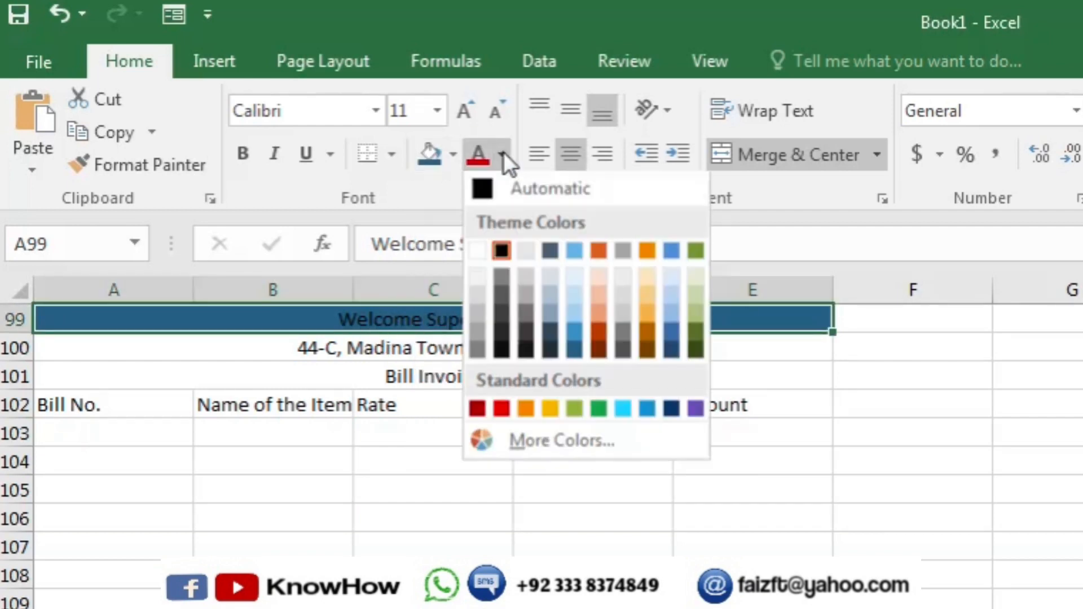
{"action": "left_click", "coordinate": [482, 250]}
{"action": "left_click", "coordinate": [467, 111]}
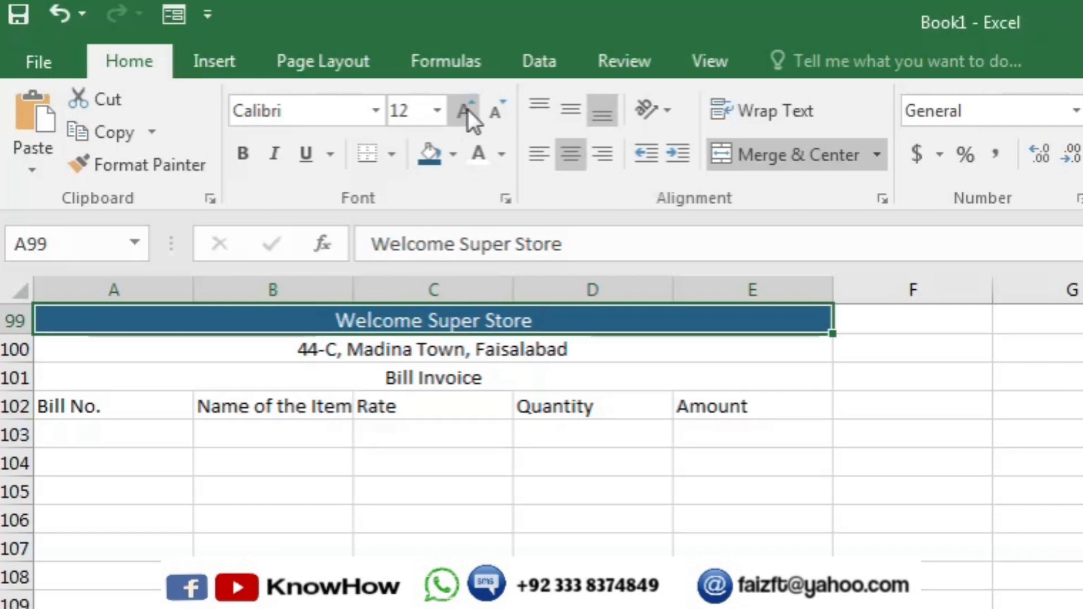
{"action": "left_click", "coordinate": [466, 112]}
{"action": "left_click", "coordinate": [466, 112]}
{"action": "left_click", "coordinate": [465, 113]}
{"action": "left_click", "coordinate": [465, 113]}
{"action": "left_click", "coordinate": [465, 112]}
{"action": "left_click", "coordinate": [465, 113]}
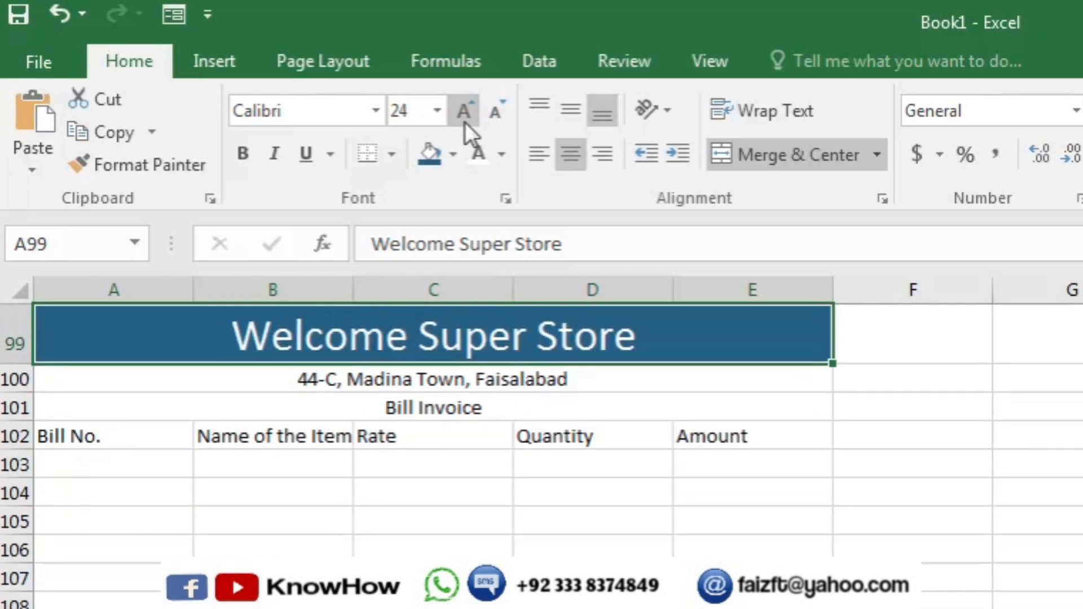
{"action": "left_click", "coordinate": [375, 111]}
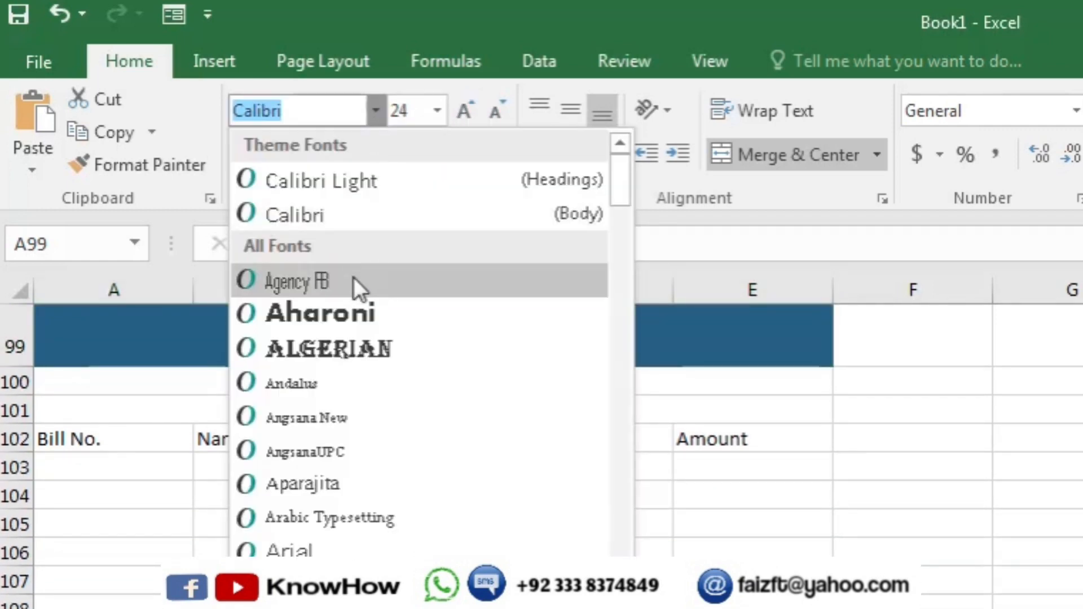
- Set the title font to Aharoni and make the address line bold at size 10
{"action": "left_click", "coordinate": [351, 310]}
{"action": "key", "text": "Down"}
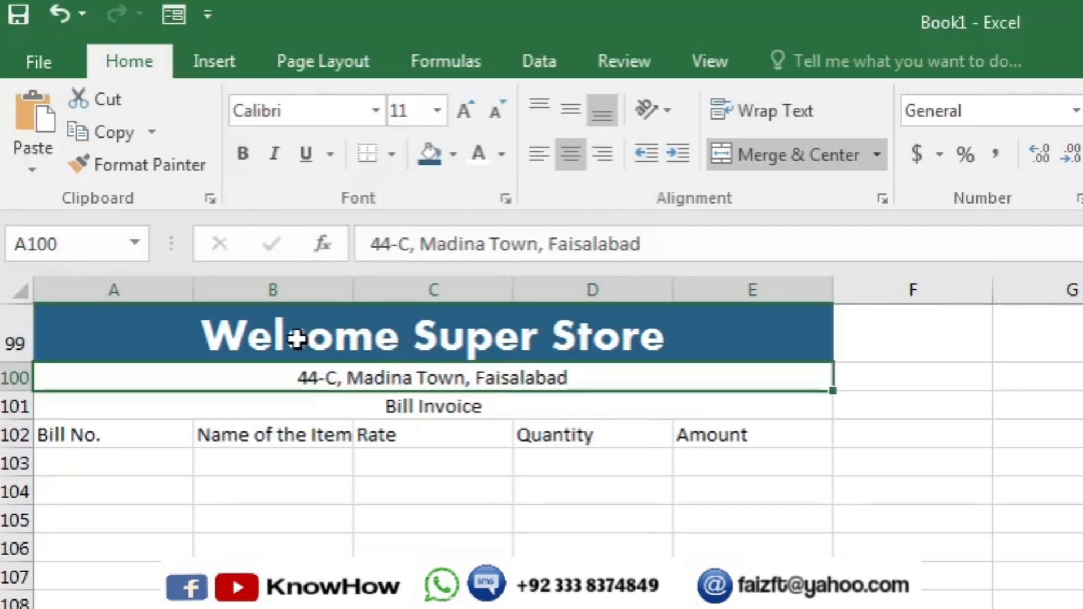
{"action": "left_click", "coordinate": [245, 156]}
{"action": "left_click", "coordinate": [496, 111]}
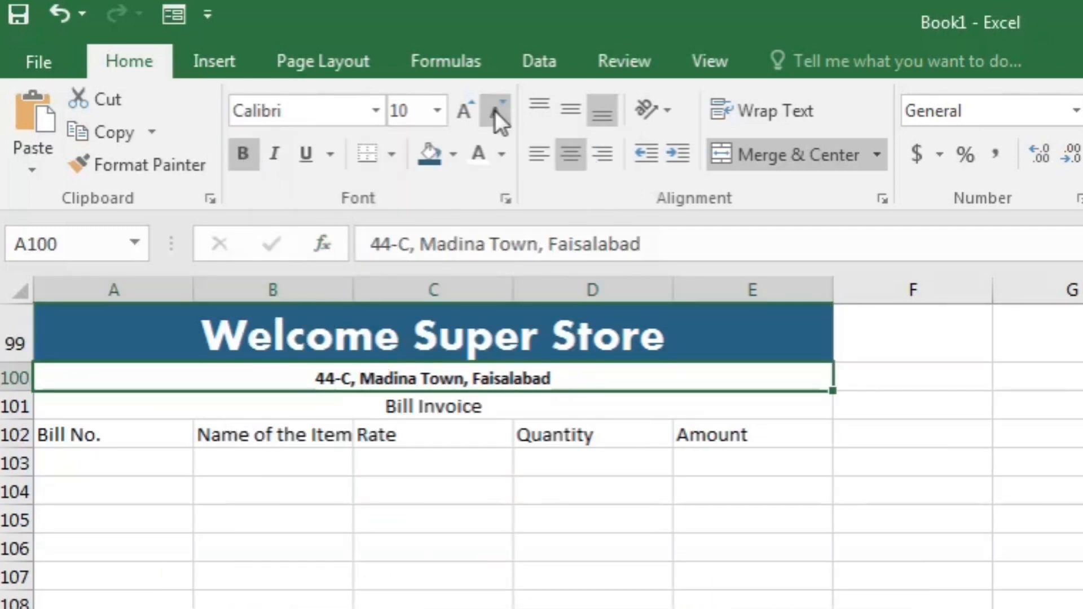
- Make Bill Invoice bold, 14 pt, in the Aharoni font
{"action": "left_click", "coordinate": [416, 407]}
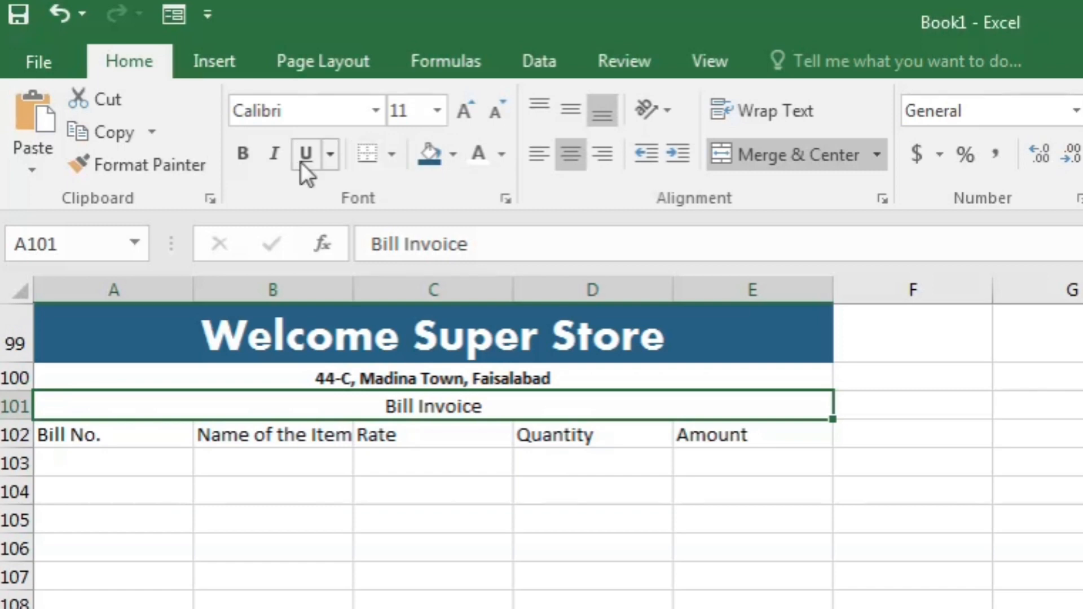
{"action": "key", "text": "ctrl+b"}
{"action": "left_click", "coordinate": [465, 110]}
{"action": "left_click", "coordinate": [465, 110]}
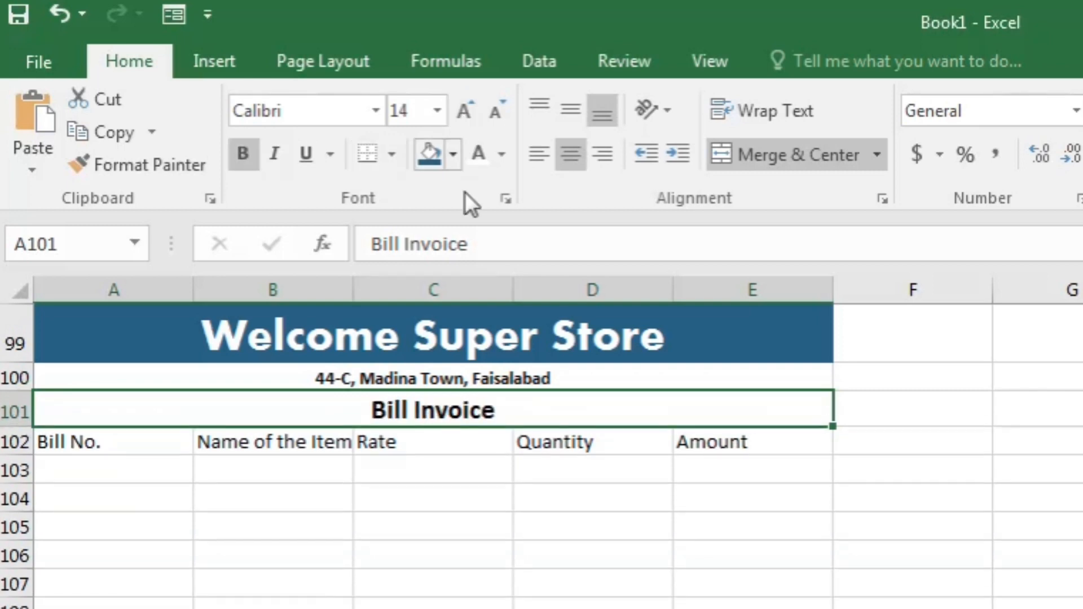
{"action": "left_click", "coordinate": [375, 110]}
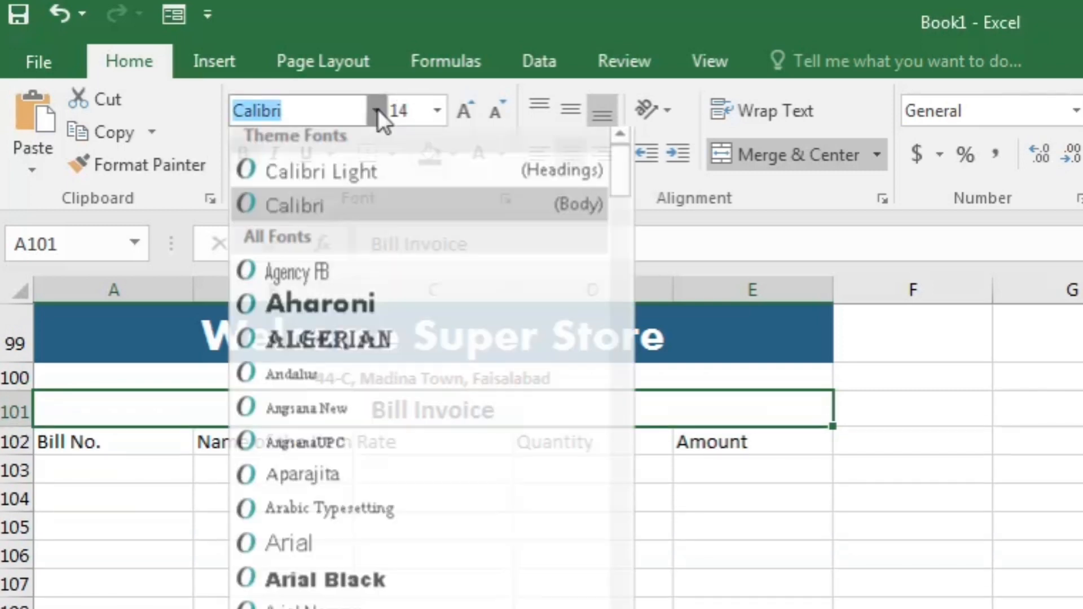
{"action": "left_click", "coordinate": [333, 313]}
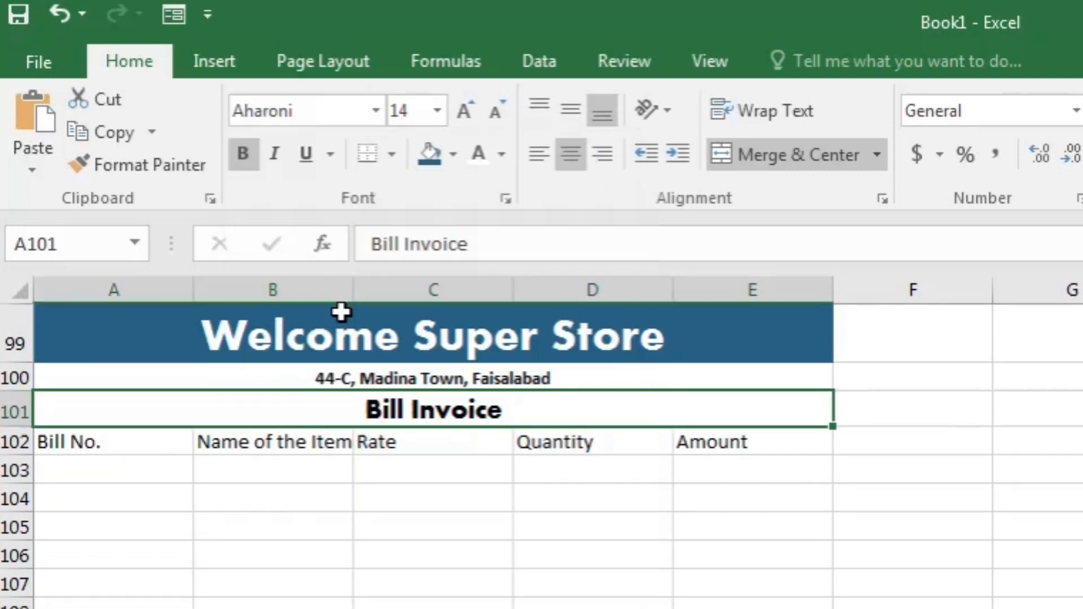
{"action": "left_click", "coordinate": [668, 446]}
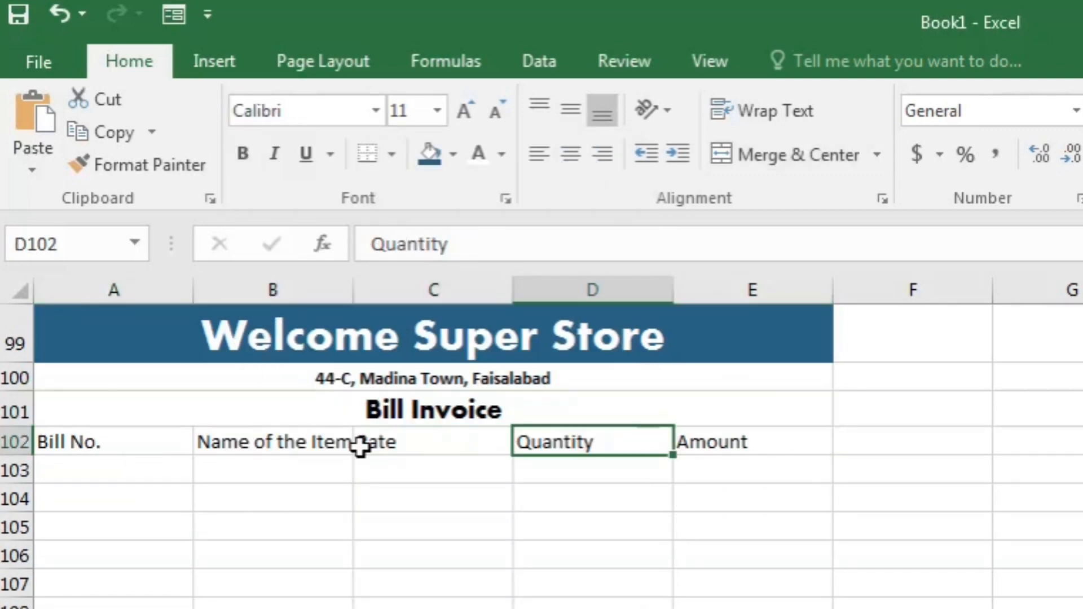
- Bold and centre the A102:E102 headers and widen column B to fit 'Name of the Item'
{"action": "left_click_drag", "start_coordinate": [105, 444], "coordinate": [733, 449]}
{"action": "left_click", "coordinate": [248, 157]}
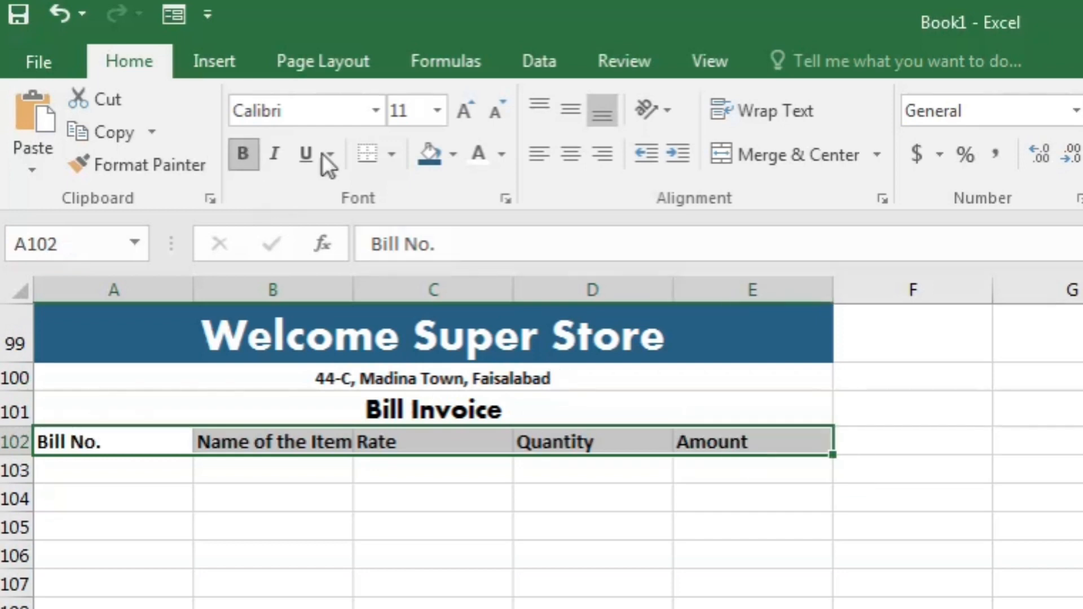
{"action": "left_click", "coordinate": [571, 154]}
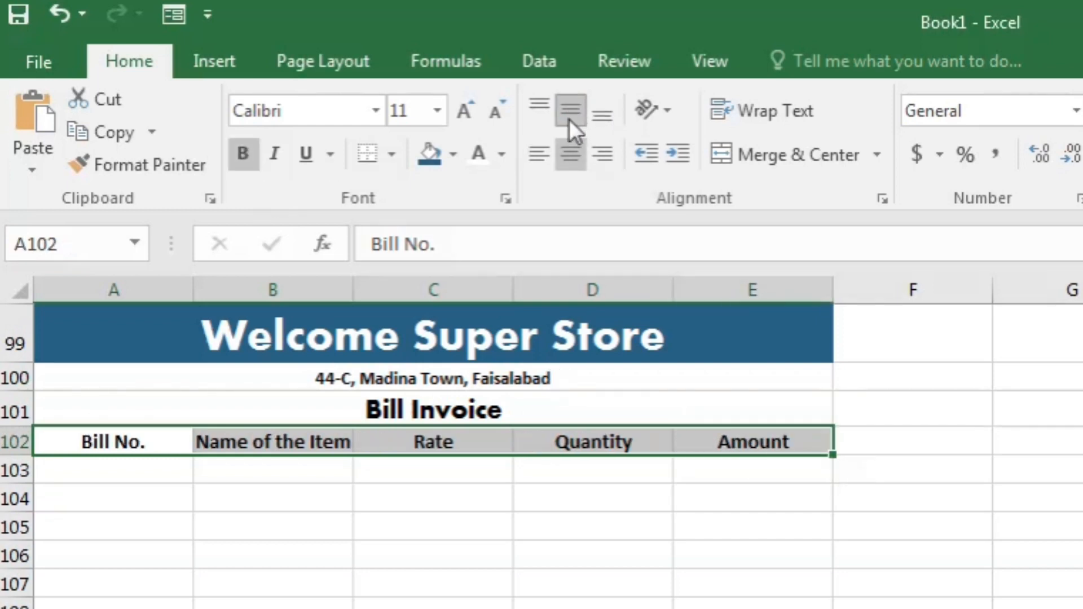
{"action": "left_click_drag", "start_coordinate": [358, 281], "coordinate": [411, 294]}
{"action": "left_click", "coordinate": [644, 527]}
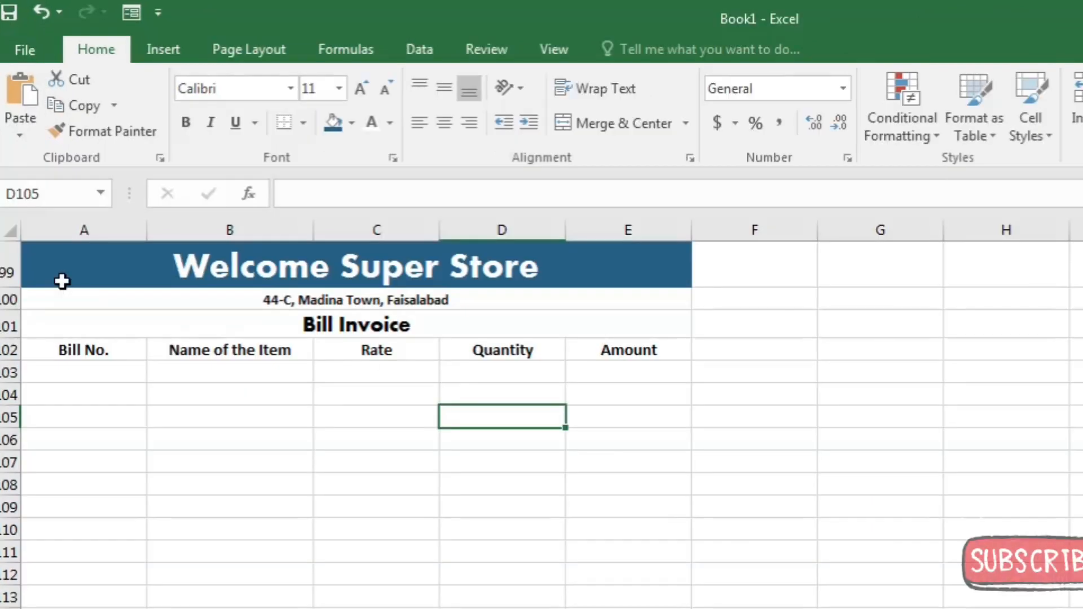
- Apply All Borders to the invoice block A99:E113
{"action": "left_click_drag", "start_coordinate": [60, 278], "coordinate": [561, 595]}
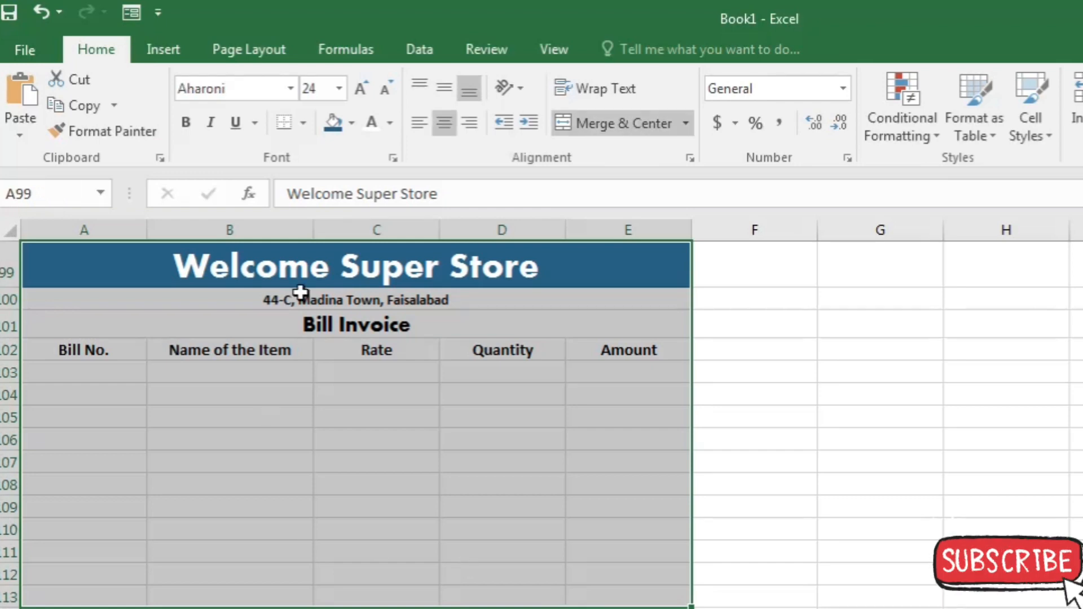
{"action": "left_click", "coordinate": [304, 125]}
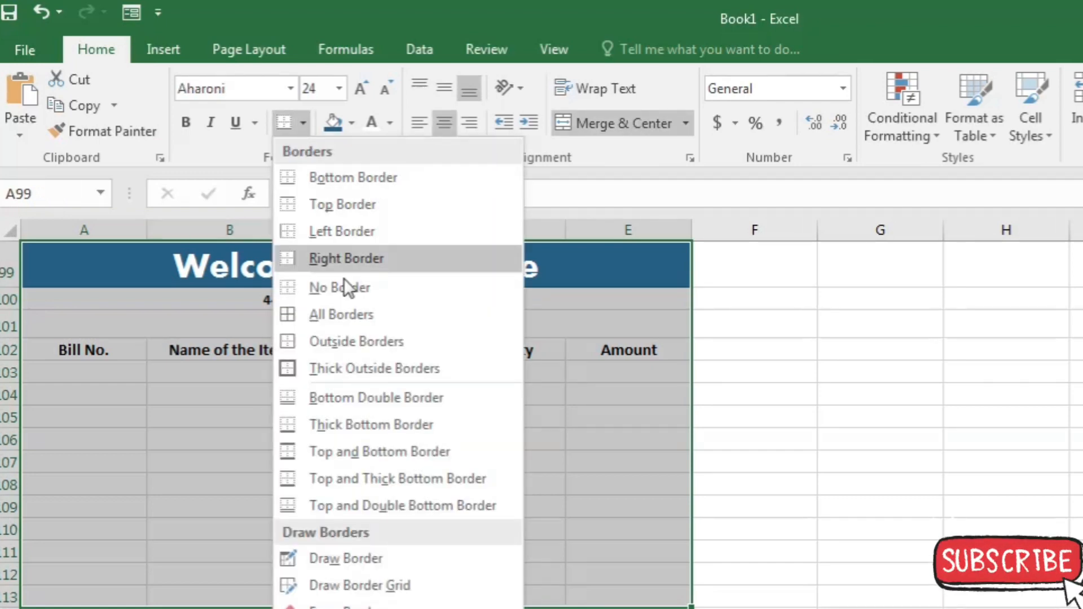
{"action": "left_click", "coordinate": [354, 312]}
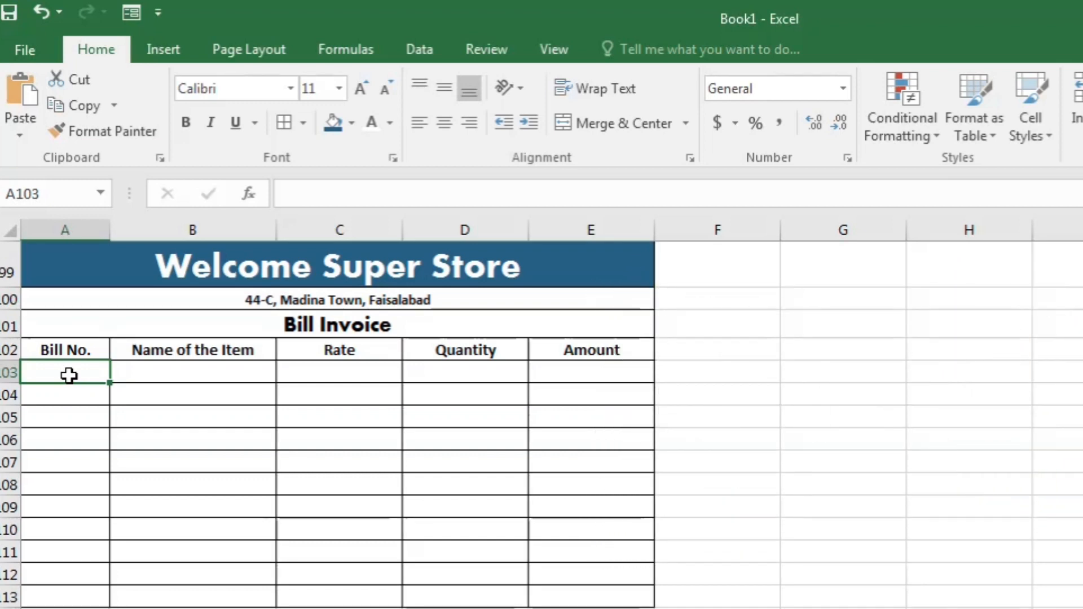
- Enter rows 103–104: 10105 Key Board at 800 × 2, and 30106 Laptop at 1200 × 1
{"action": "type", "text": "10105"}
{"action": "key", "text": "Tab"}
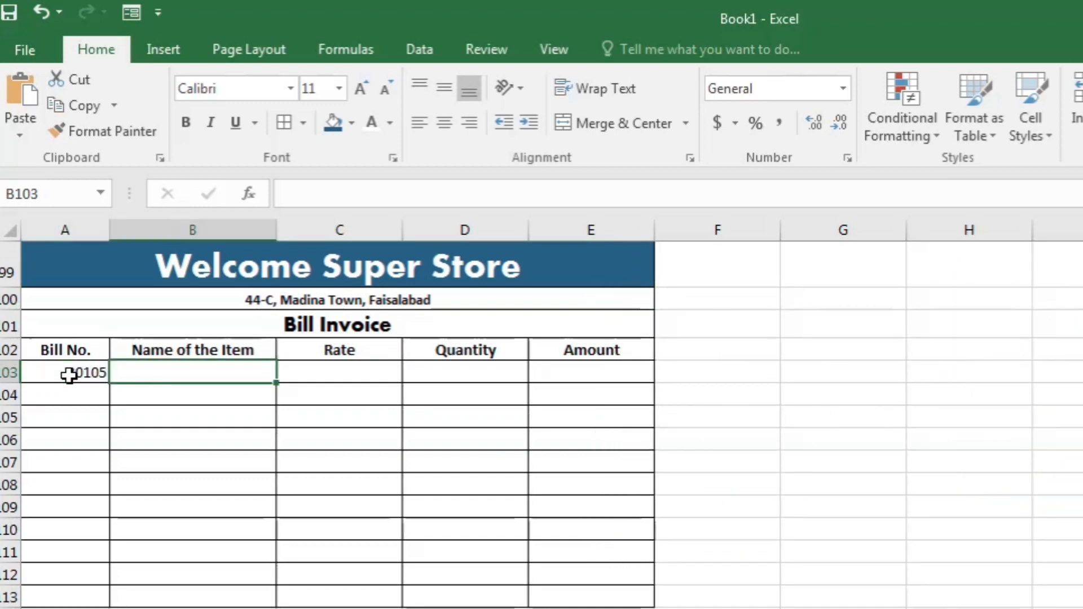
{"action": "type", "text": "Key Board"}
{"action": "key", "text": "Tab"}
{"action": "type", "text": "800"}
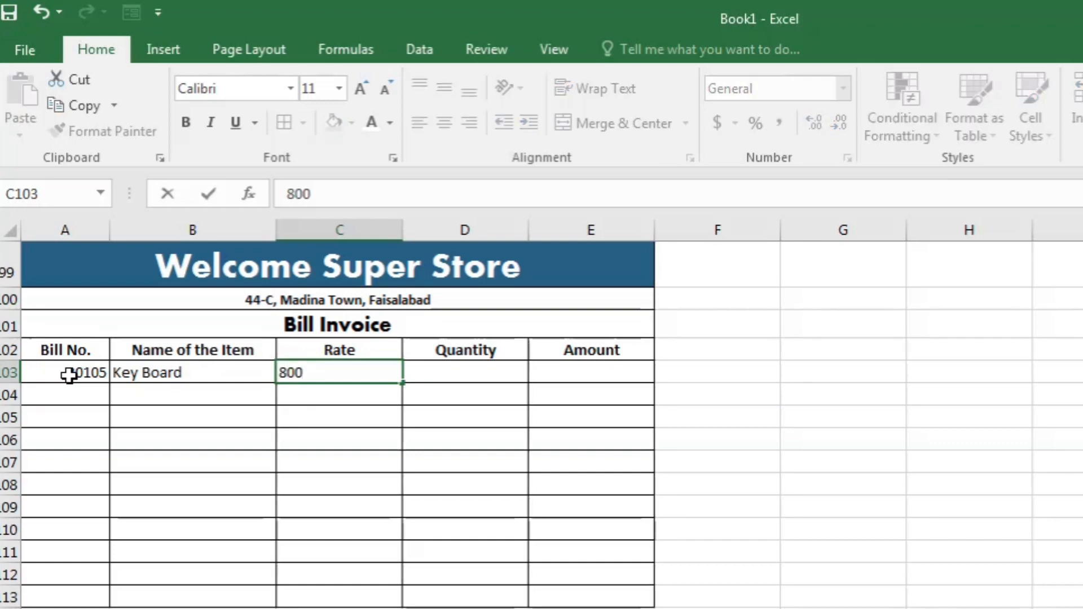
{"action": "key", "text": "Tab"}
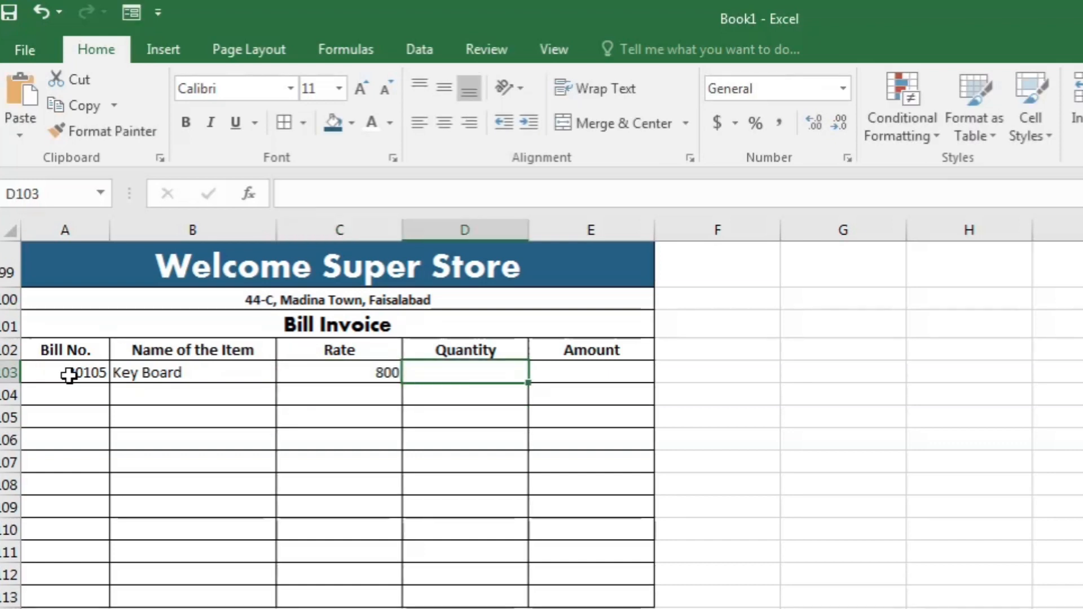
{"action": "type", "text": "2"}
{"action": "key", "text": "Return"}
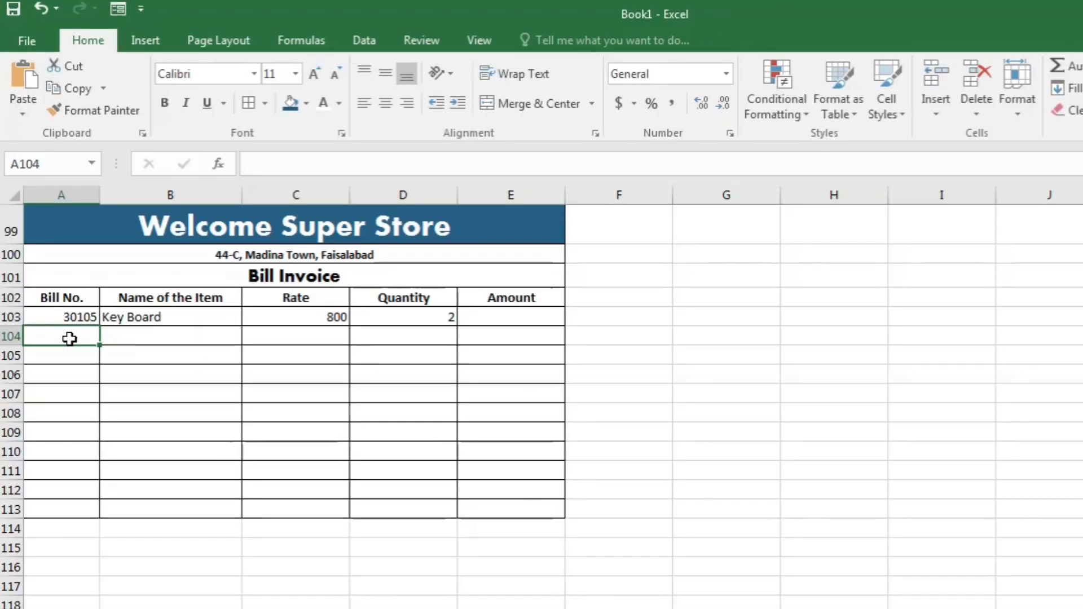
{"action": "type", "text": "30106"}
{"action": "key", "text": "Tab"}
{"action": "type", "text": "Laptop"}
{"action": "key", "text": "Tab"}
{"action": "type", "text": "1200"}
{"action": "key", "text": "Tab"}
{"action": "type", "text": "1"}
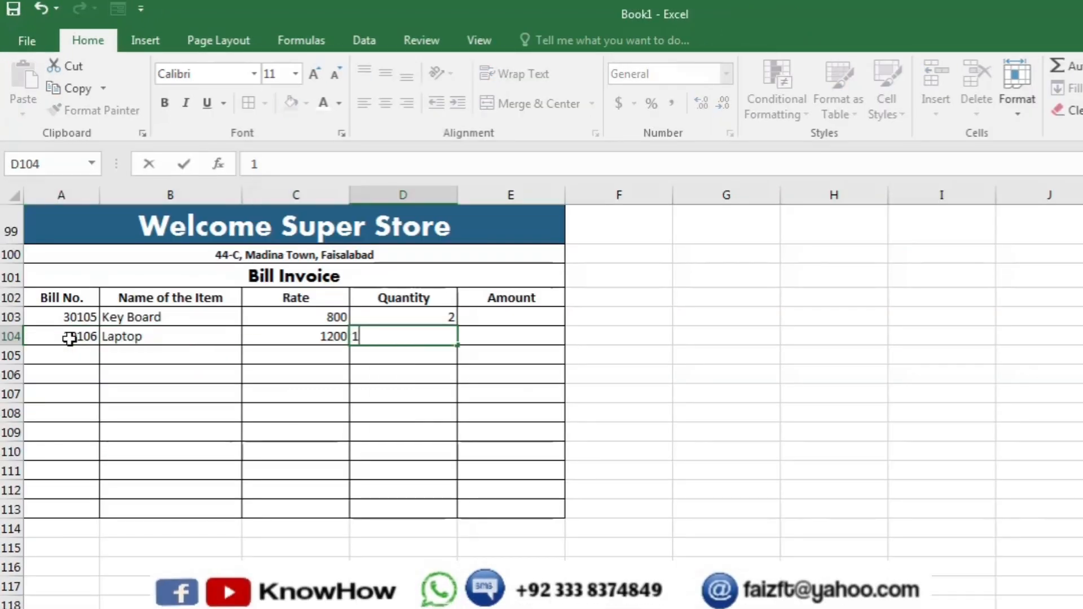
{"action": "key", "text": "Return"}
- Enter rows 105–107: 30107 Mobile Charger 600, 30108 head phones 1500 × 2, 30109 mouse 500 × 3
{"action": "type", "text": "30107"}
{"action": "key", "text": "Tab"}
{"action": "type", "text": "Mobile Charger"}
{"action": "key", "text": "Tab"}
{"action": "type", "text": "600"}
{"action": "key", "text": "Tab"}
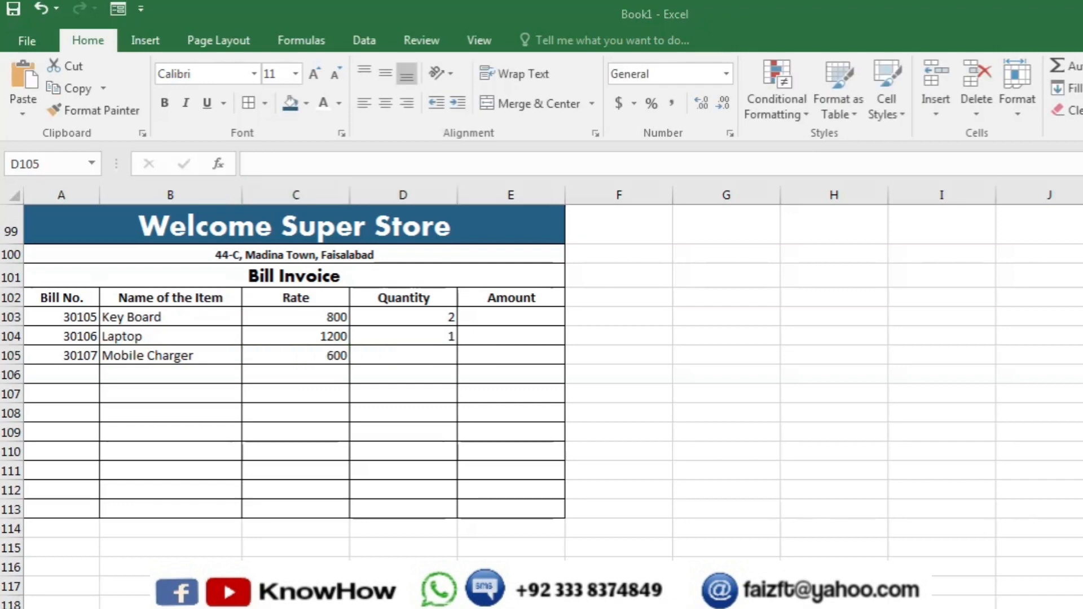
{"action": "key", "text": "Return"}
{"action": "type", "text": "30108"}
{"action": "key", "text": "Tab"}
{"action": "type", "text": "head phones"}
{"action": "key", "text": "Tab"}
{"action": "type", "text": "1500"}
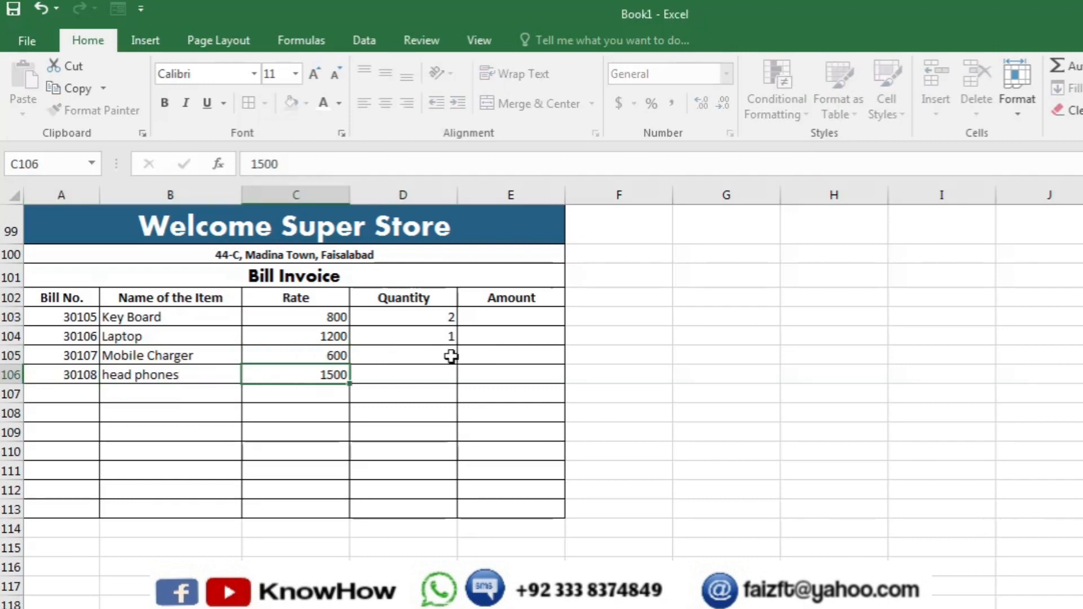
{"action": "key", "text": "Tab"}
{"action": "type", "text": "2"}
{"action": "key", "text": "Return"}
{"action": "type", "text": "30109"}
{"action": "key", "text": "Tab"}
{"action": "type", "text": "mouse"}
{"action": "key", "text": "Tab"}
{"action": "type", "text": "500"}
{"action": "key", "text": "Tab"}
{"action": "type", "text": "3"}
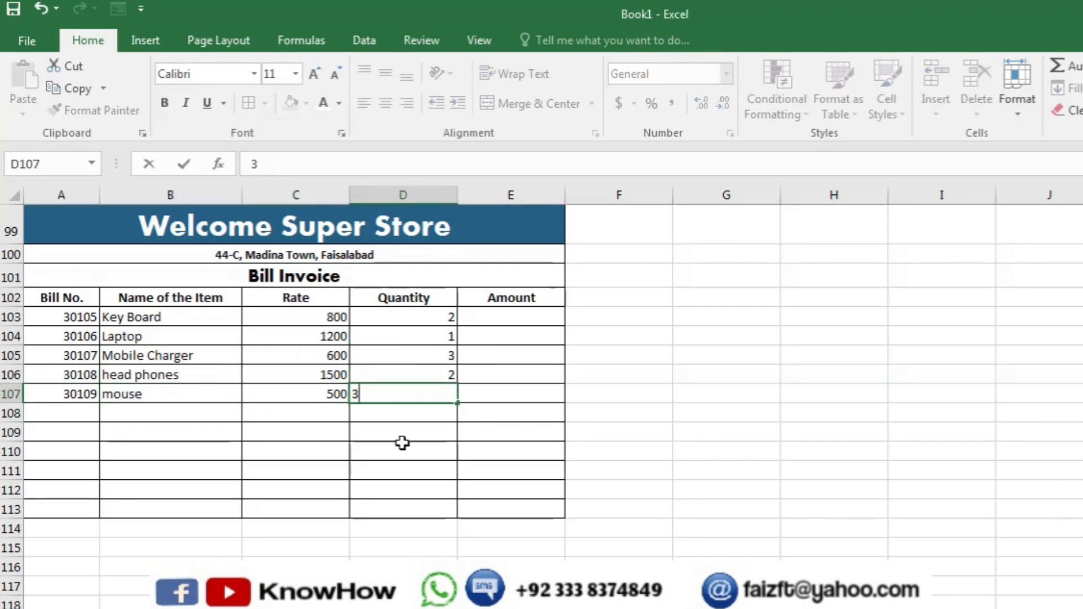
- Copy and fill the bill numbers, items, rates and quantities down through row 113
{"action": "key", "text": "ctrl+c"}
{"action": "left_click_drag", "start_coordinate": [70, 317], "coordinate": [99, 509]}
{"action": "left_click", "coordinate": [70, 415]}
{"action": "key", "text": "ctrl+v"}
{"action": "key", "text": "ctrl+z"}
{"action": "left_click_drag", "start_coordinate": [148, 317], "coordinate": [148, 394]}
{"action": "key", "text": "ctrl+c"}
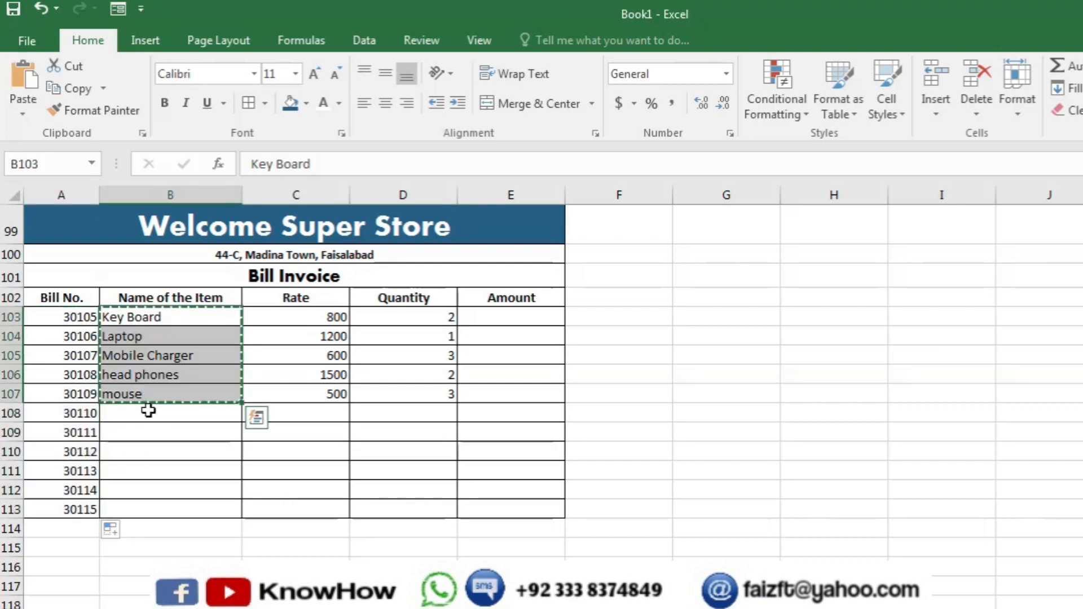
{"action": "left_click", "coordinate": [148, 413]}
{"action": "key", "text": "ctrl+v"}
{"action": "left_click", "coordinate": [141, 413]}
{"action": "key", "text": "ctrl+c"}
{"action": "left_click", "coordinate": [129, 509]}
{"action": "key", "text": "ctrl+c"}
{"action": "left_click", "coordinate": [299, 509]}
{"action": "key", "text": "ctrl+v"}
{"action": "left_click_drag", "start_coordinate": [411, 317], "coordinate": [411, 394]}
{"action": "key", "text": "ctrl+c"}
{"action": "left_click", "coordinate": [416, 415]}
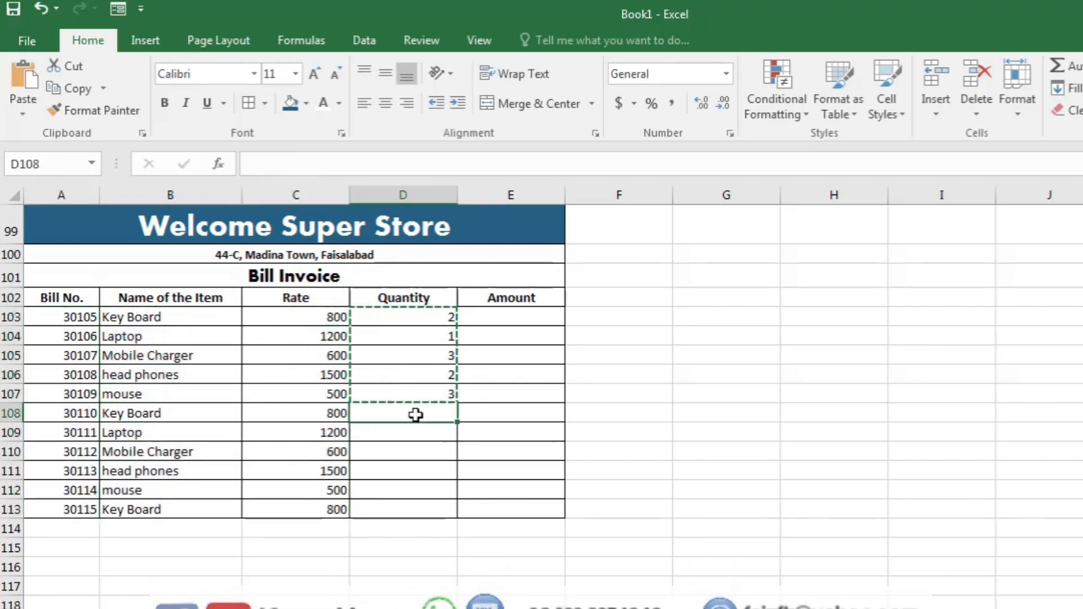
{"action": "key", "text": "ctrl+v"}
{"action": "left_click", "coordinate": [416, 318]}
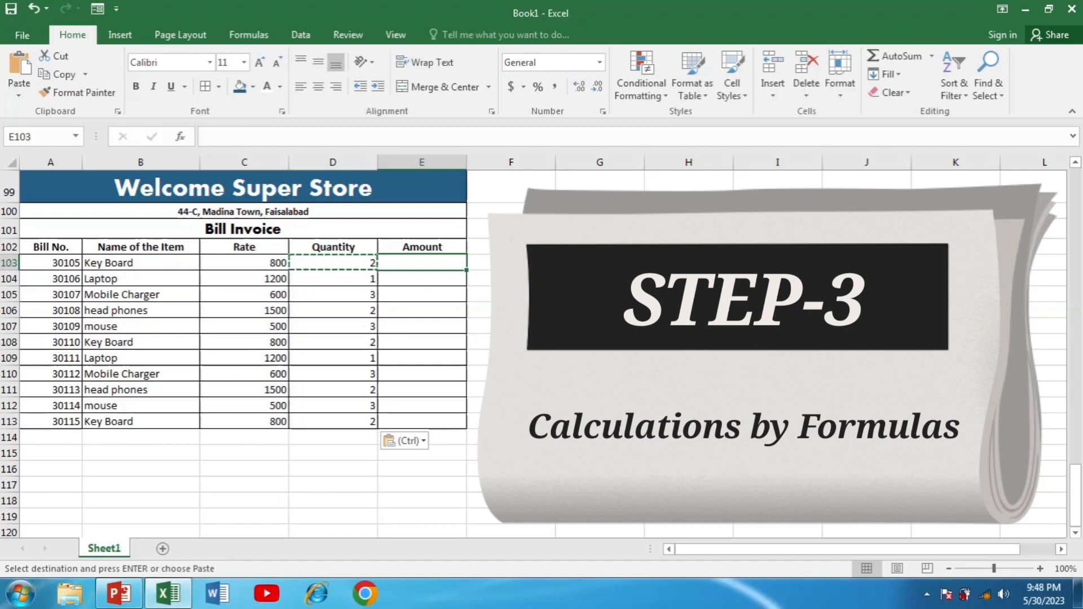
- Enter the Amount formula =C103*D103 in E103
{"action": "type", "text": "="}
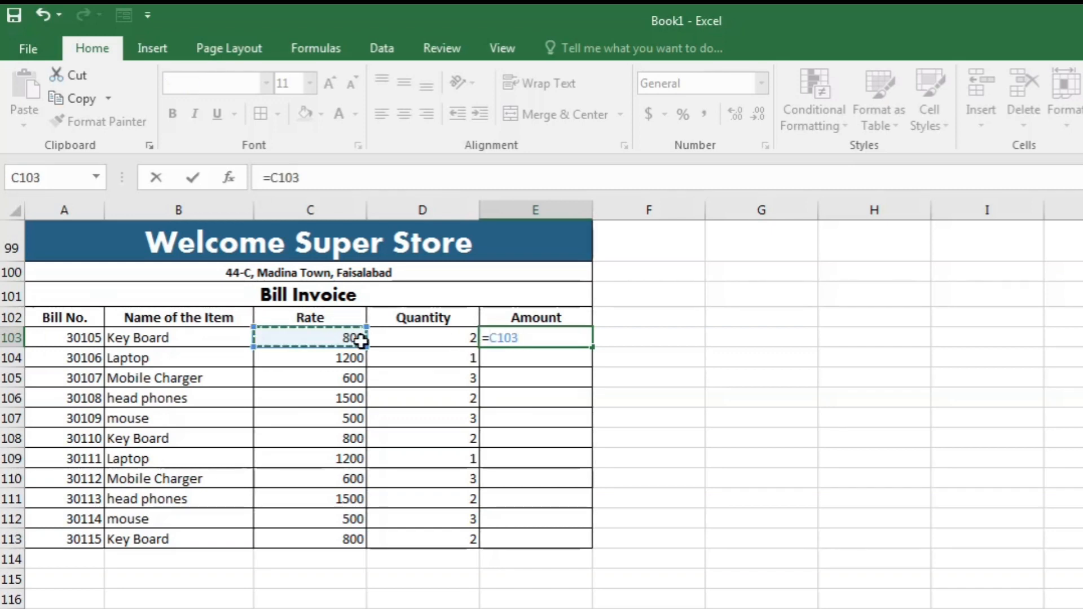
{"action": "type", "text": "*"}
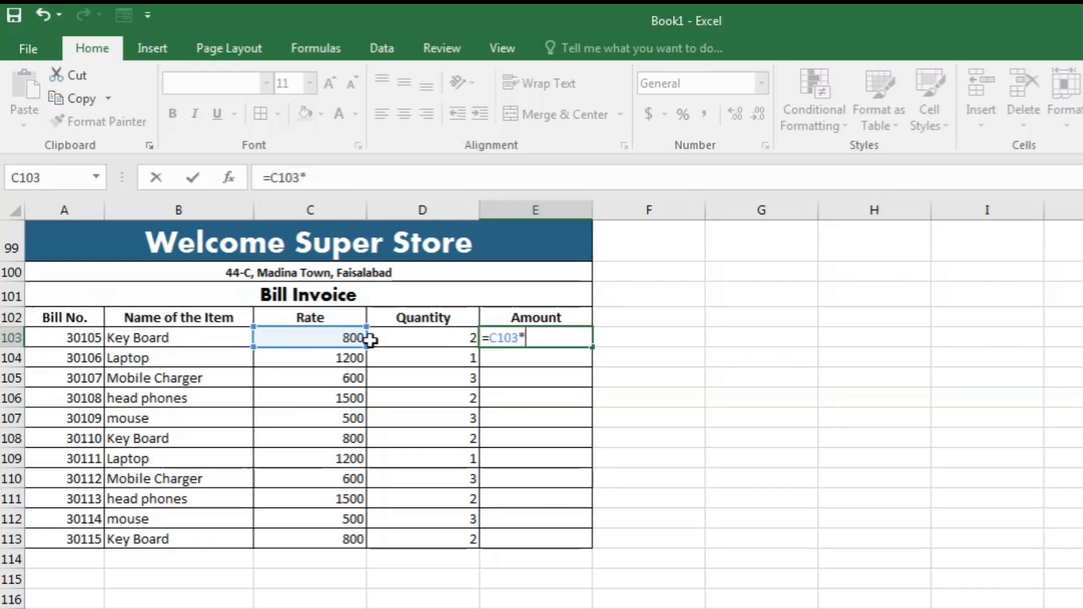
{"action": "left_click", "coordinate": [388, 338]}
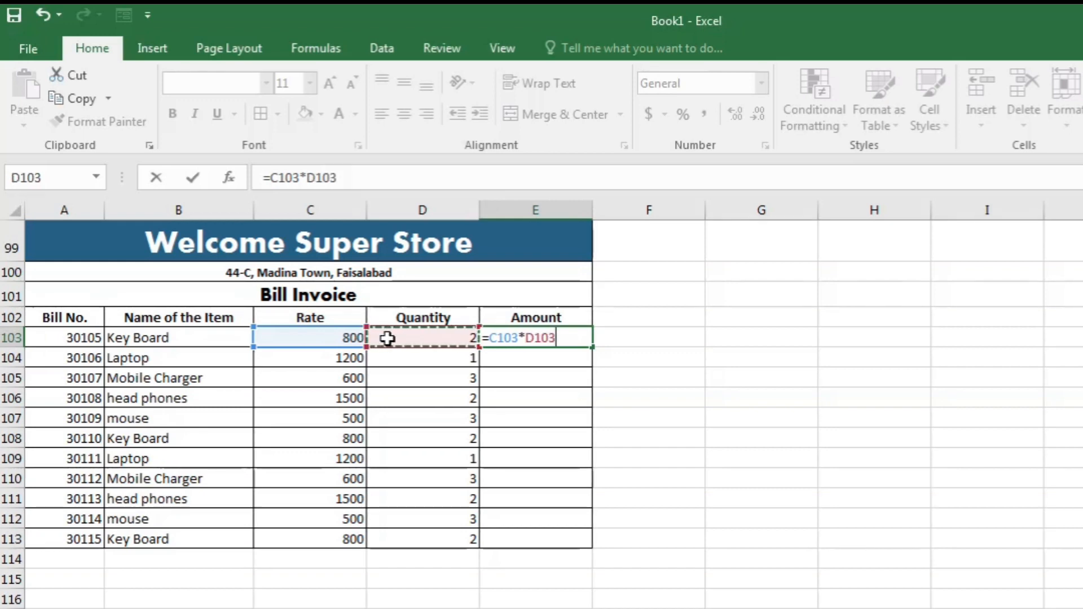
{"action": "key", "text": "Return"}
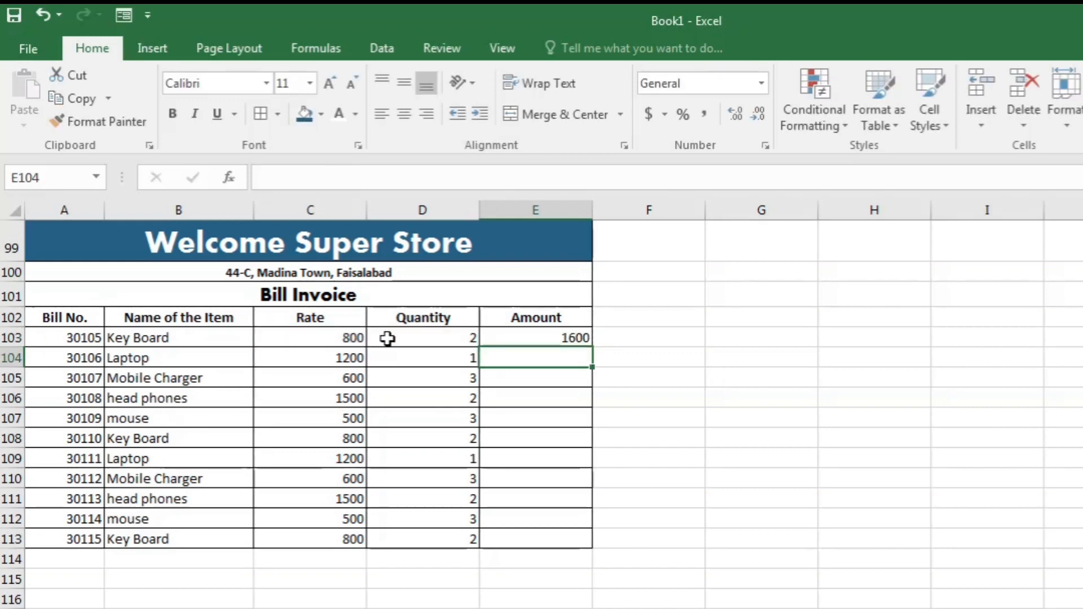
- Fill the Amount formula down to E113 and merge C114:D114
{"action": "left_click", "coordinate": [554, 337]}
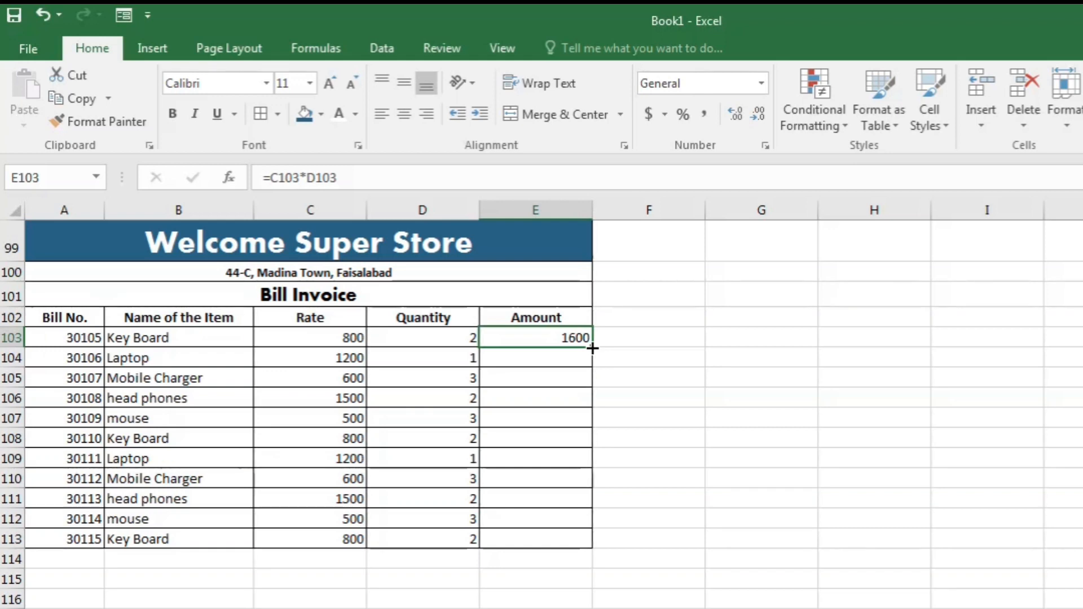
{"action": "left_click_drag", "start_coordinate": [593, 348], "coordinate": [591, 550]}
{"action": "left_click_drag", "start_coordinate": [310, 558], "coordinate": [423, 558]}
{"action": "left_click", "coordinate": [583, 114]}
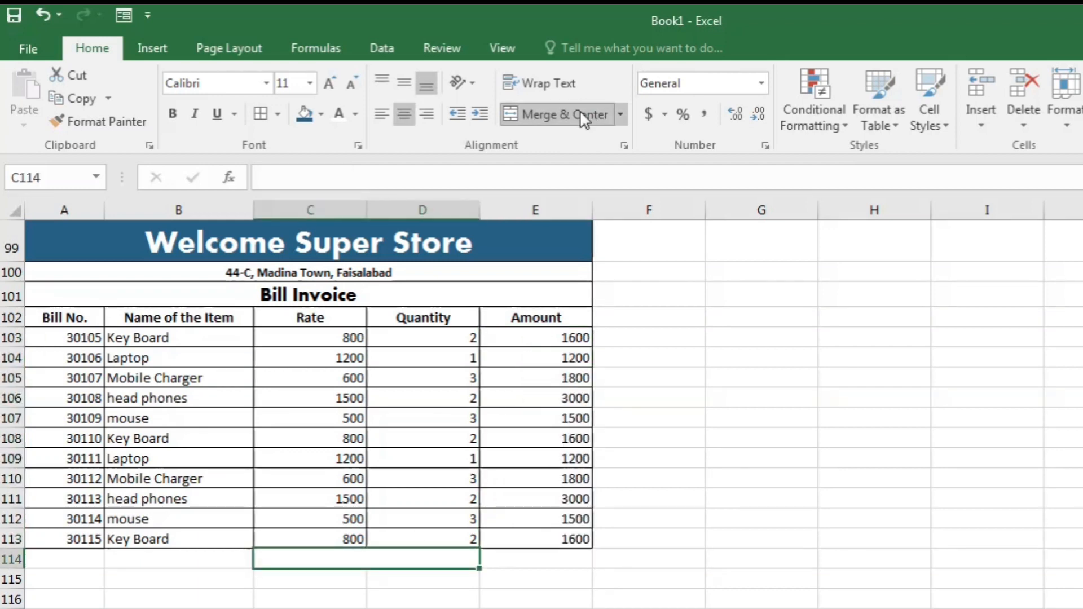
- Label C114 'Total' and merge C115:D115 labelled 'GST 15%'
{"action": "type", "text": "Total"}
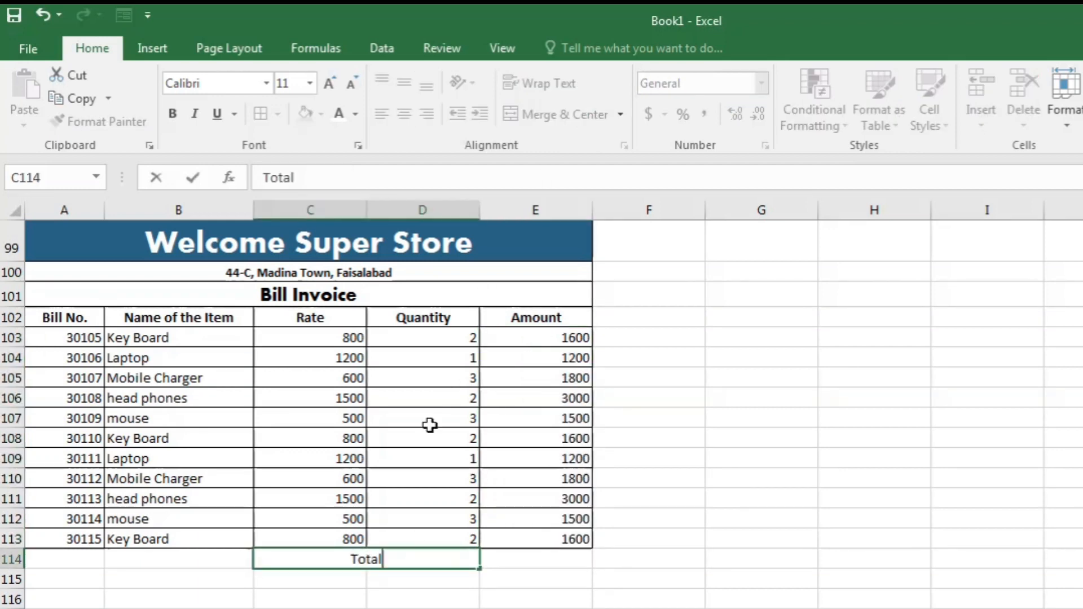
{"action": "left_click_drag", "start_coordinate": [344, 579], "coordinate": [393, 579]}
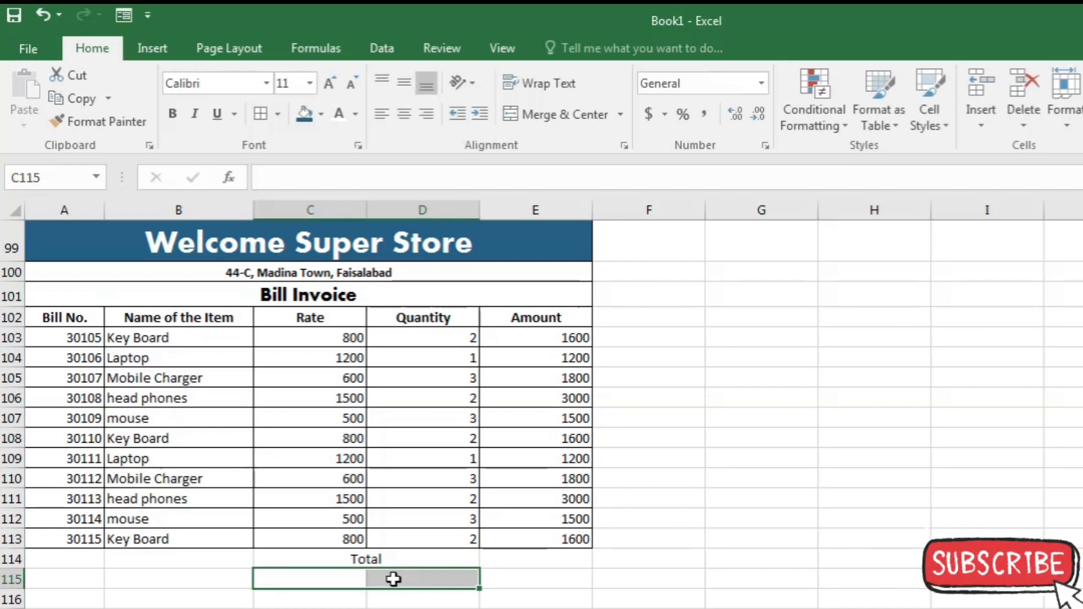
{"action": "left_click", "coordinate": [583, 114]}
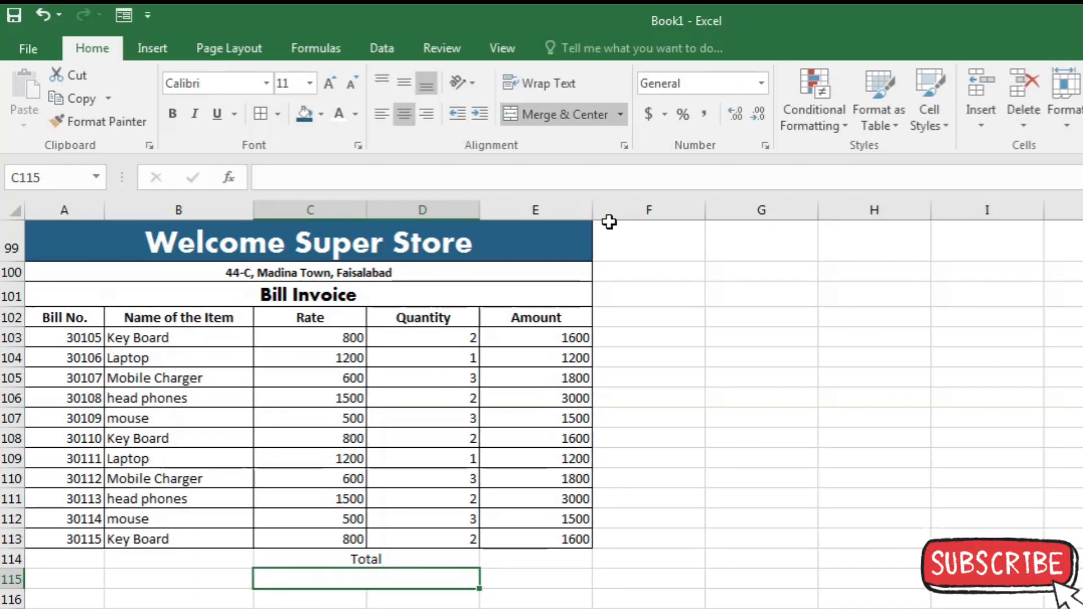
{"action": "type", "text": "GST 15%"}
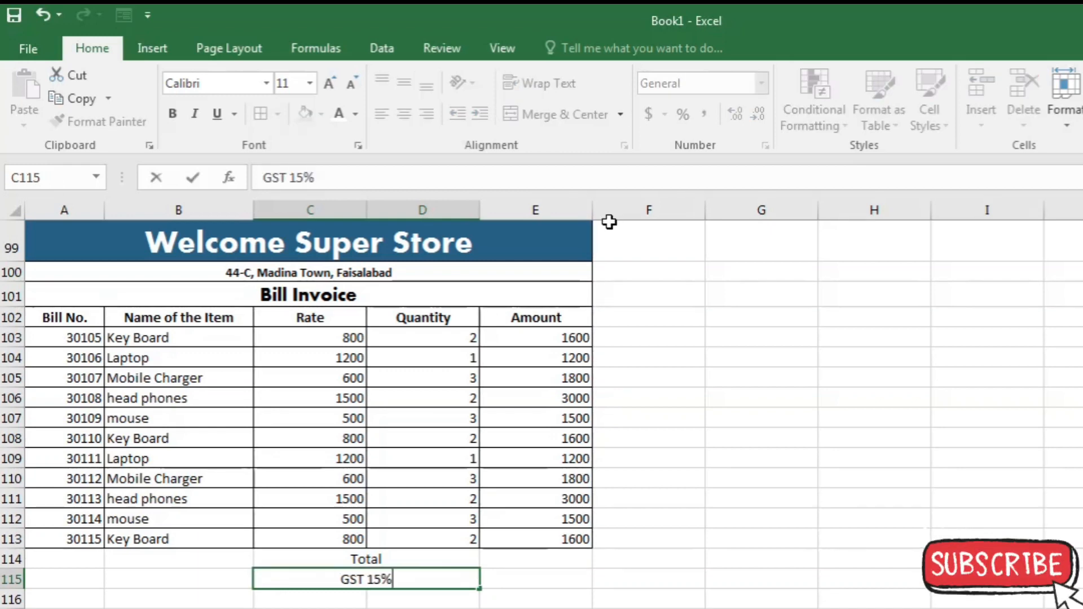
{"action": "key", "text": "Return"}
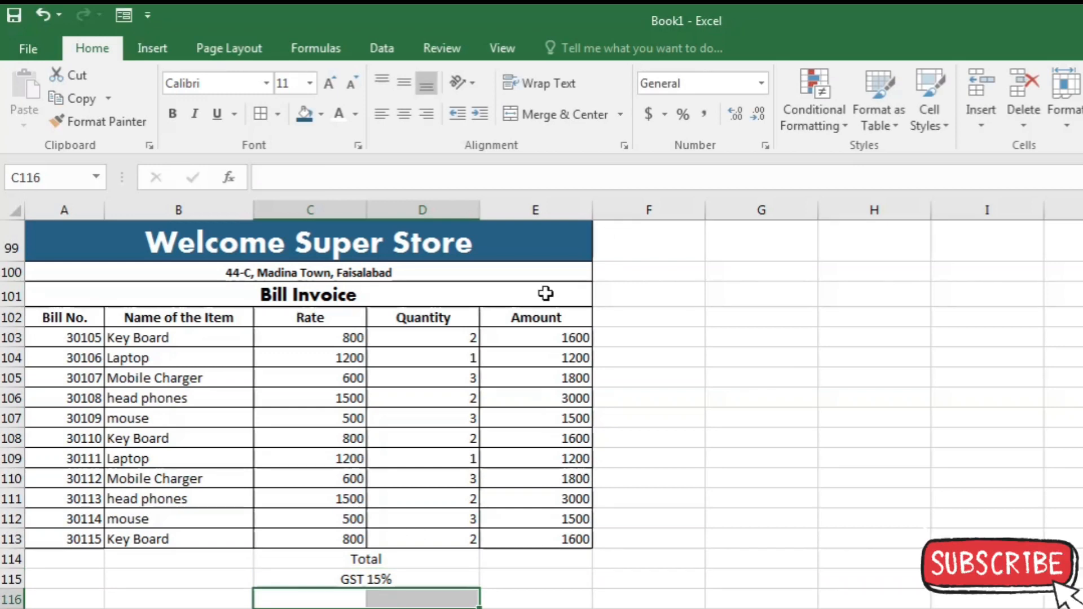
- Merge C116:D116 and label it 'Grand Total'
{"action": "left_click", "coordinate": [566, 114]}
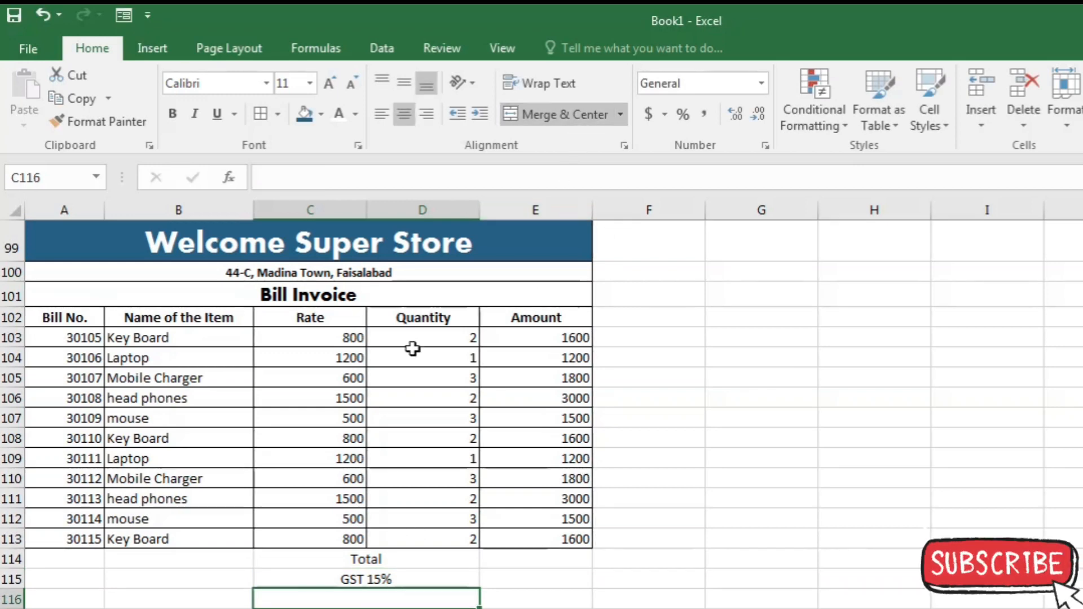
{"action": "type", "text": "Grand Tota"}
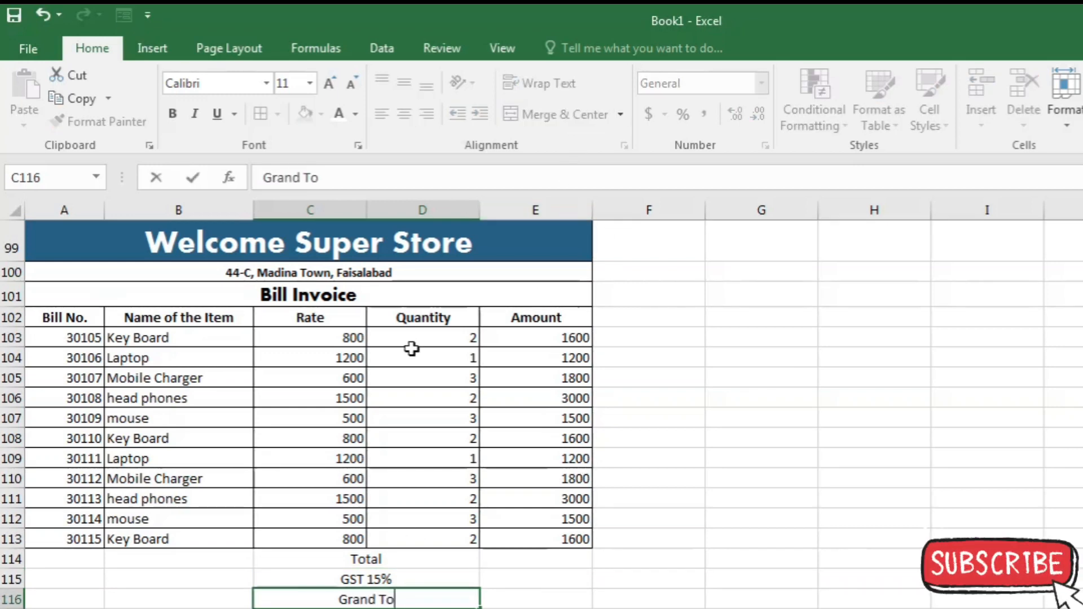
{"action": "type", "text": "l"}
{"action": "left_click", "coordinate": [551, 564]}
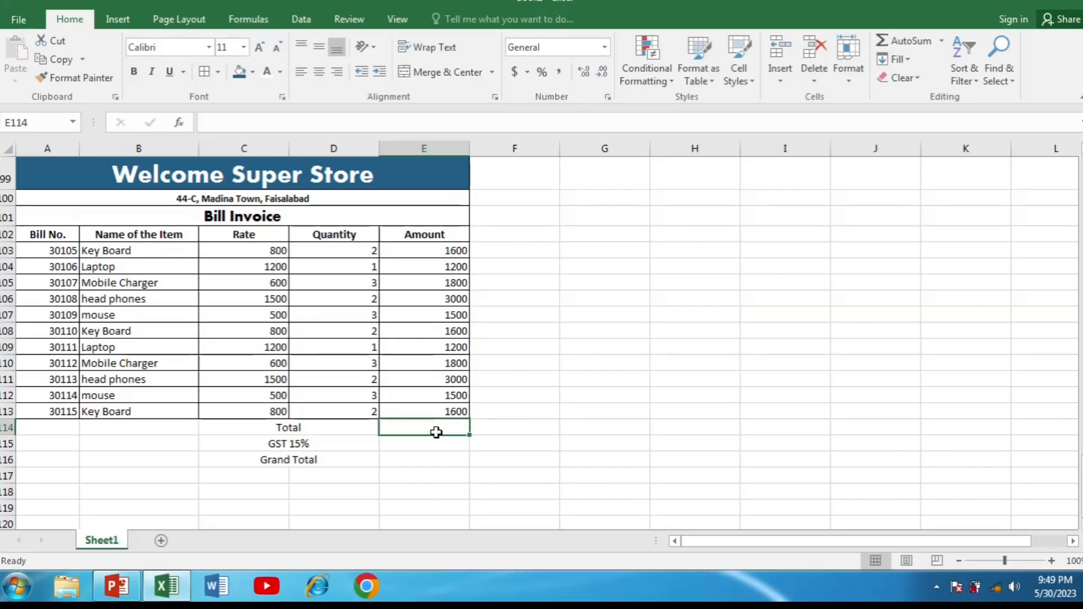
- AutoSum the amounts into E114 (19800) and enter =E114*15/100 in E115 for GST (2970)
{"action": "left_click", "coordinate": [900, 43]}
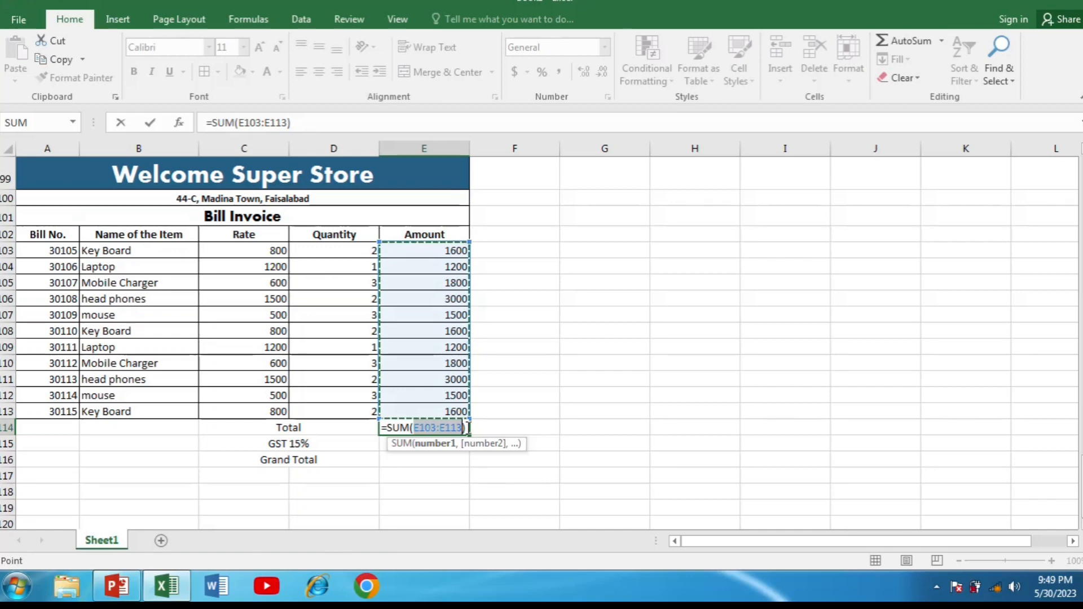
{"action": "key", "text": "Return"}
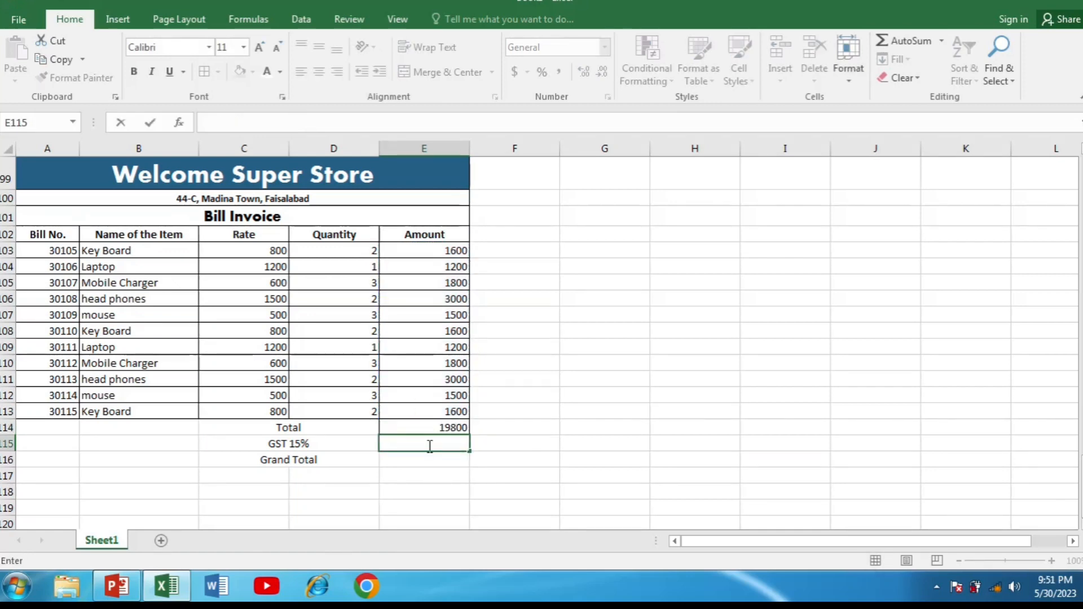
{"action": "type", "text": "="}
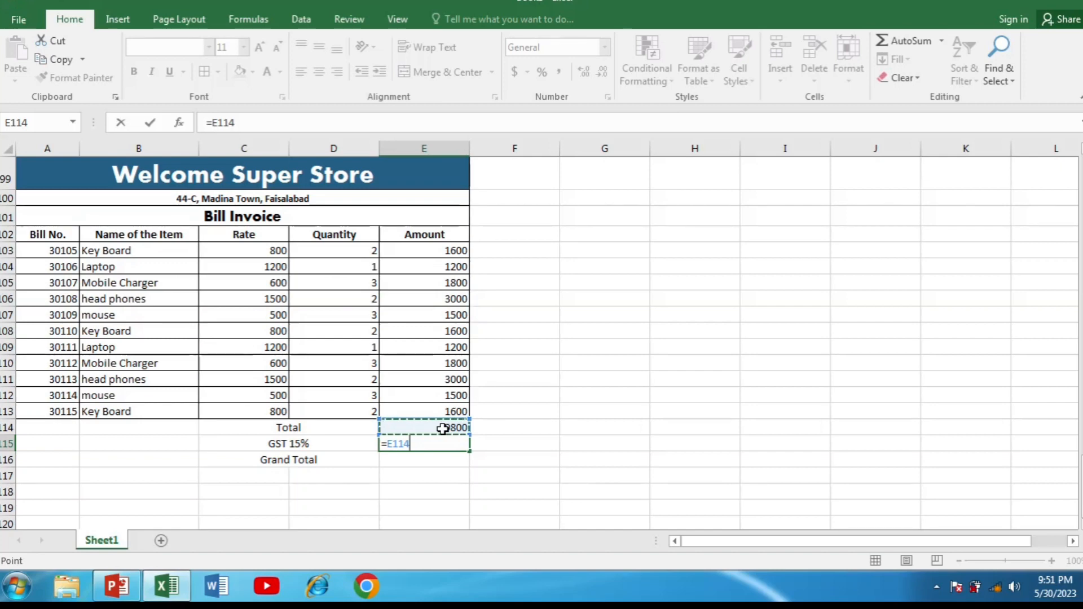
{"action": "type", "text": "*"}
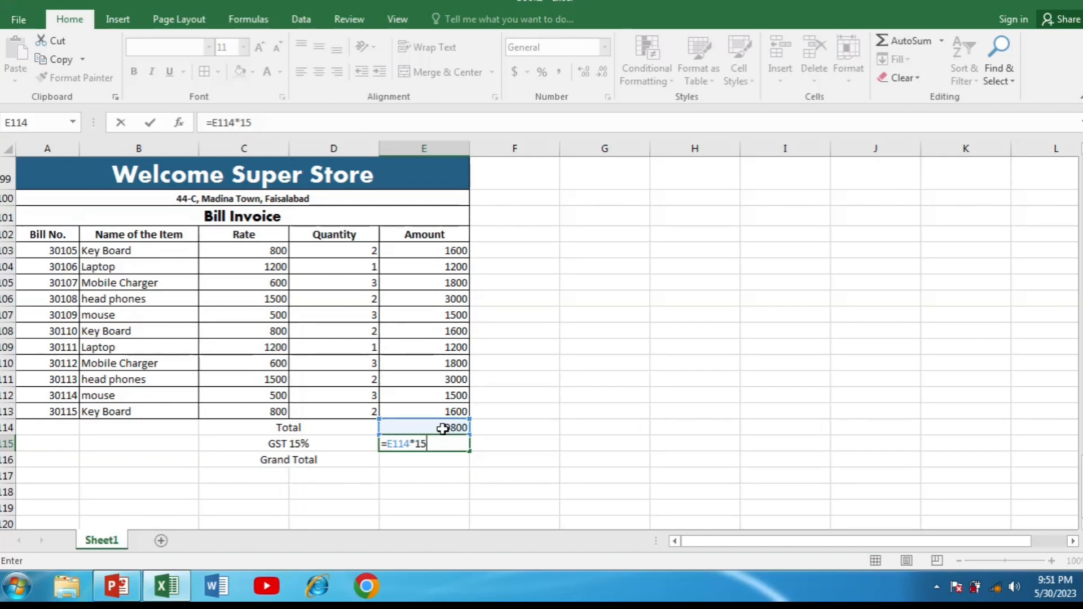
{"action": "type", "text": "15/100"}
{"action": "key", "text": "Return"}
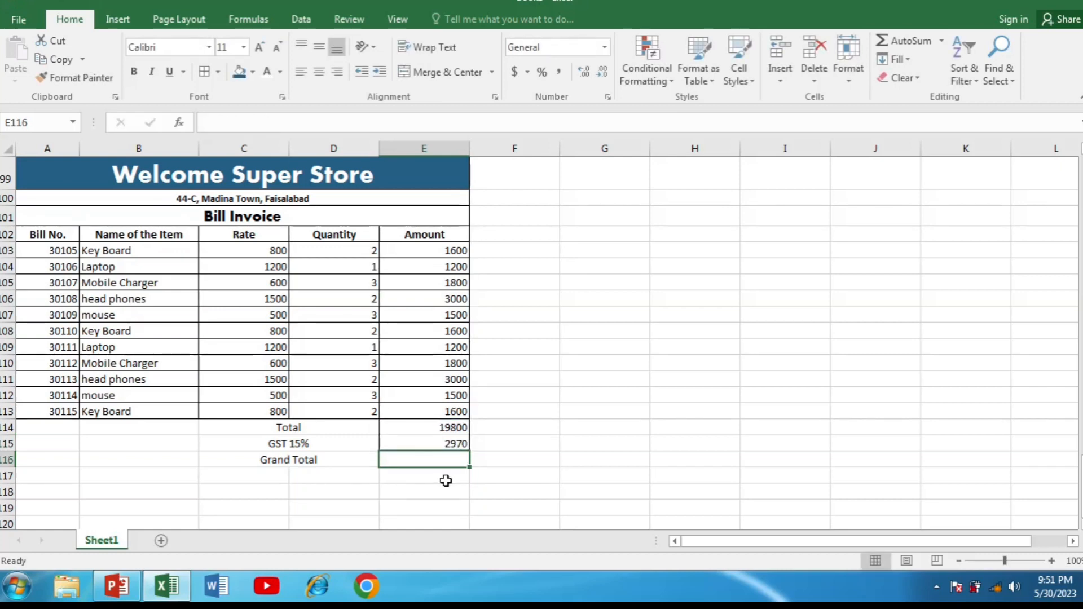
- Enter =E114+E115 in E116 for the Grand Total of 22770
{"action": "double_click", "coordinate": [454, 462]}
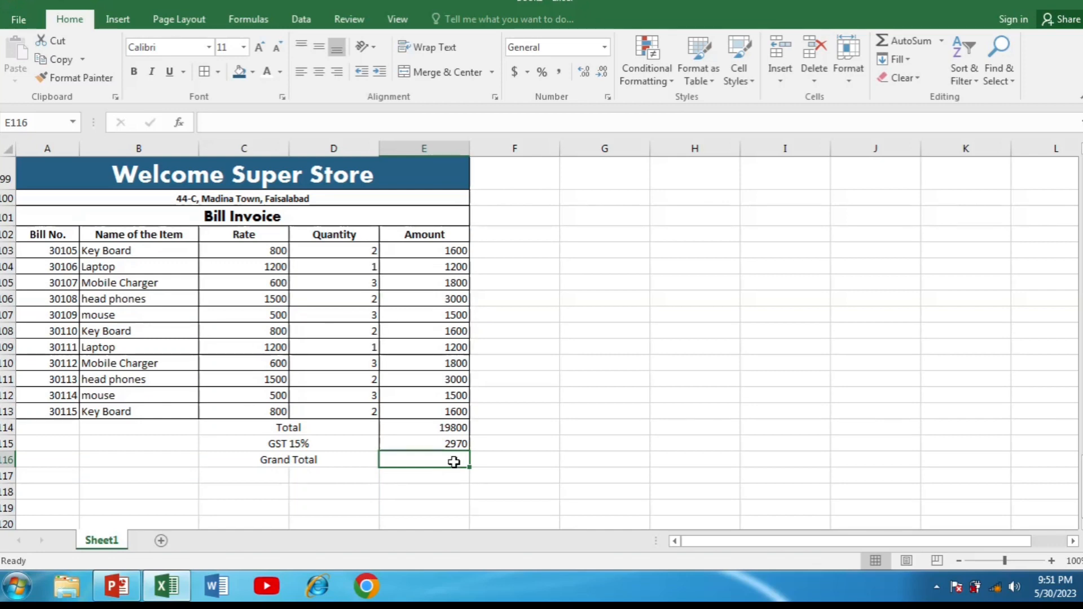
{"action": "type", "text": "="}
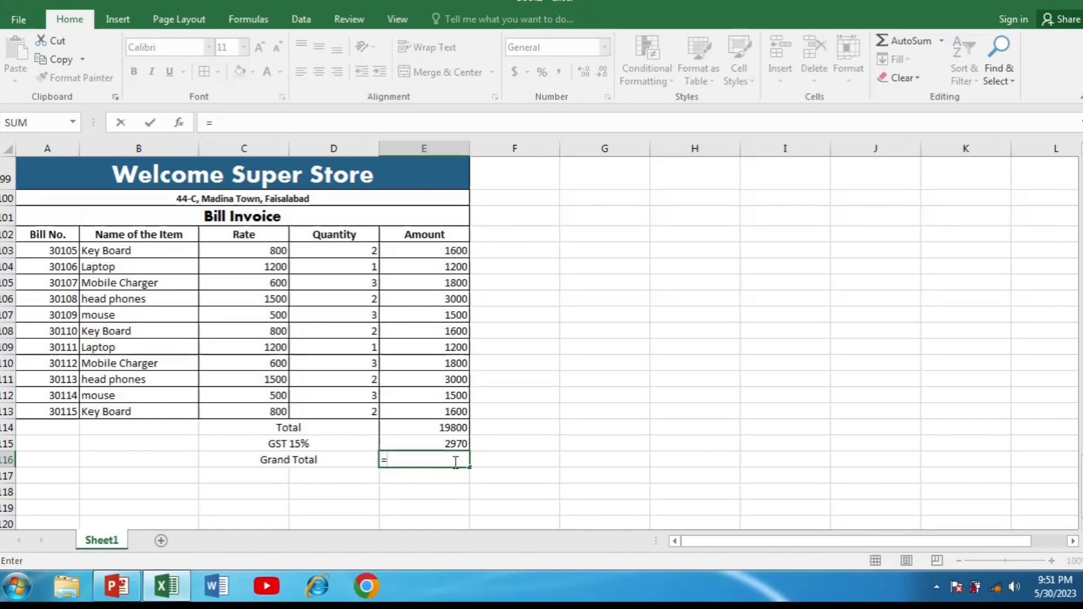
{"action": "left_click", "coordinate": [439, 429]}
{"action": "type", "text": "+"}
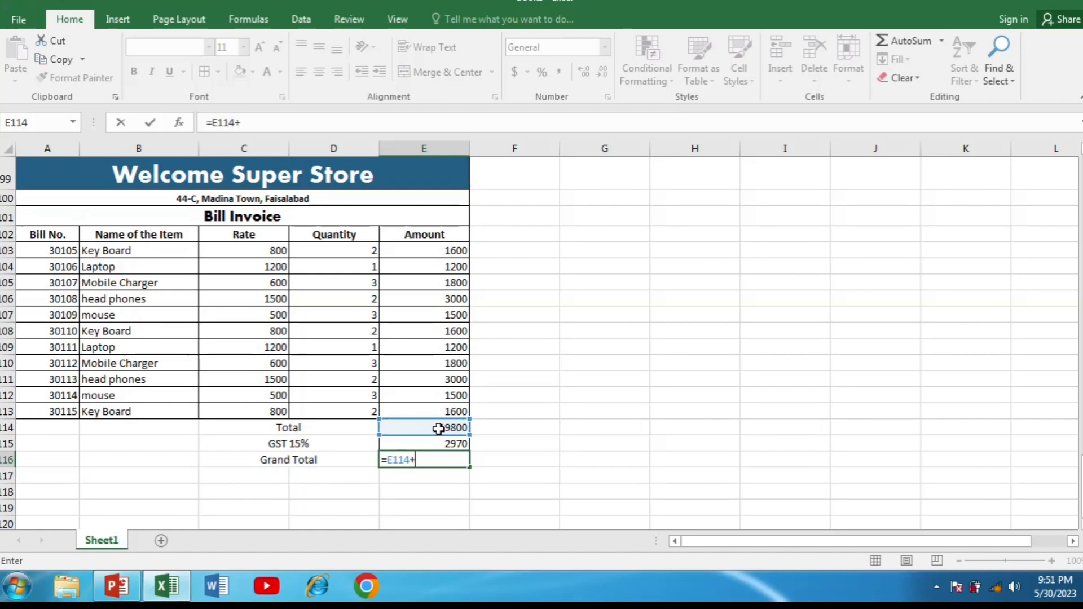
{"action": "left_click", "coordinate": [451, 444]}
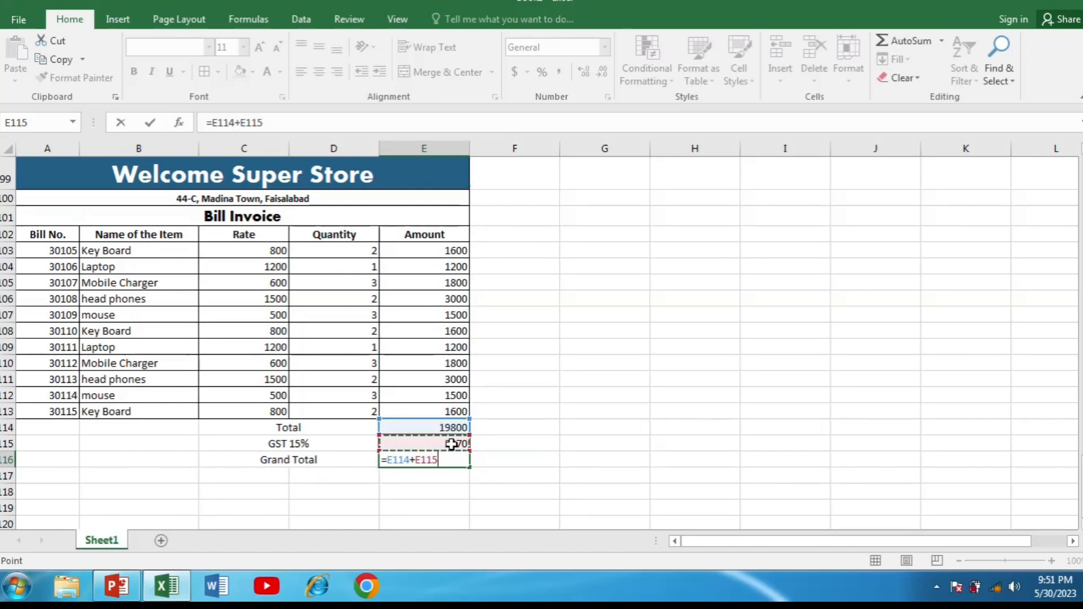
{"action": "key", "text": "Return"}
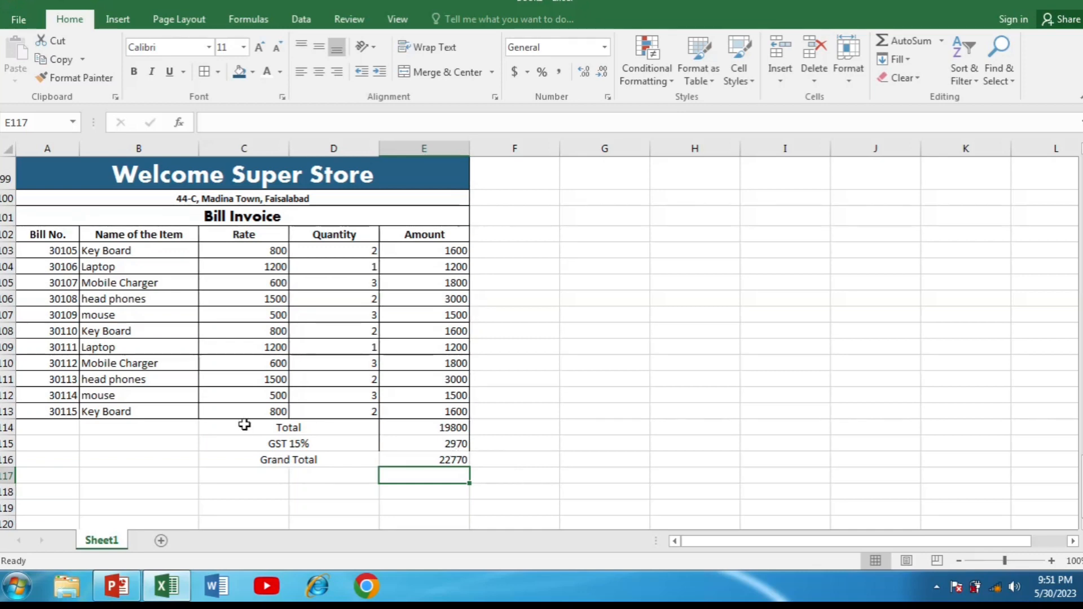
- Apply All Borders to the totals block C114:E116
{"action": "left_click_drag", "start_coordinate": [244, 429], "coordinate": [427, 463]}
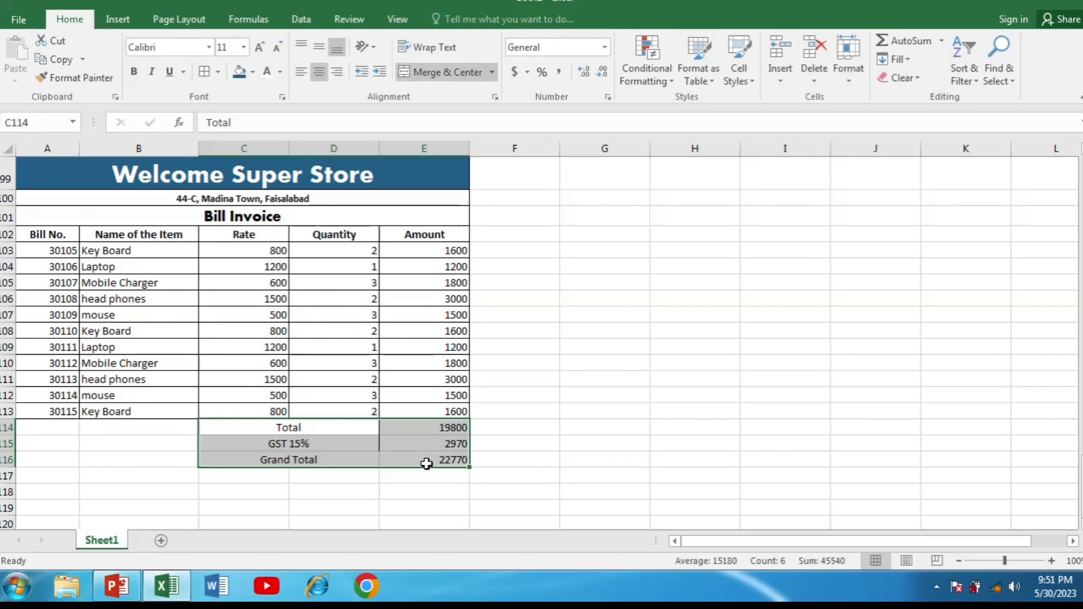
{"action": "left_click", "coordinate": [217, 73]}
{"action": "left_click", "coordinate": [212, 76]}
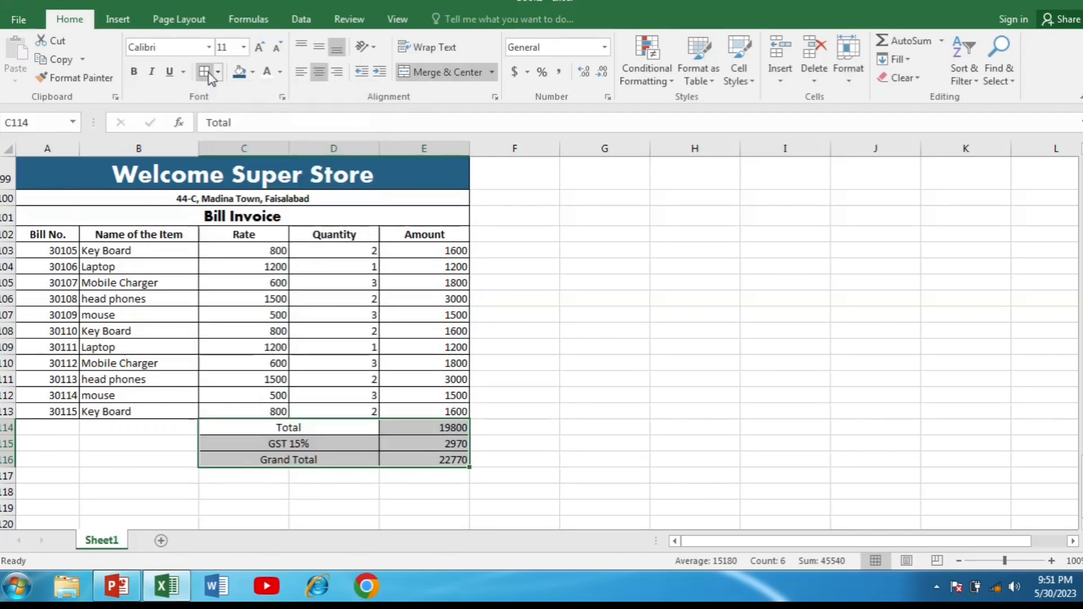
- Make the Total, GST 15% and Grand Total labels in C114:D116 bold
{"action": "left_click", "coordinate": [290, 429]}
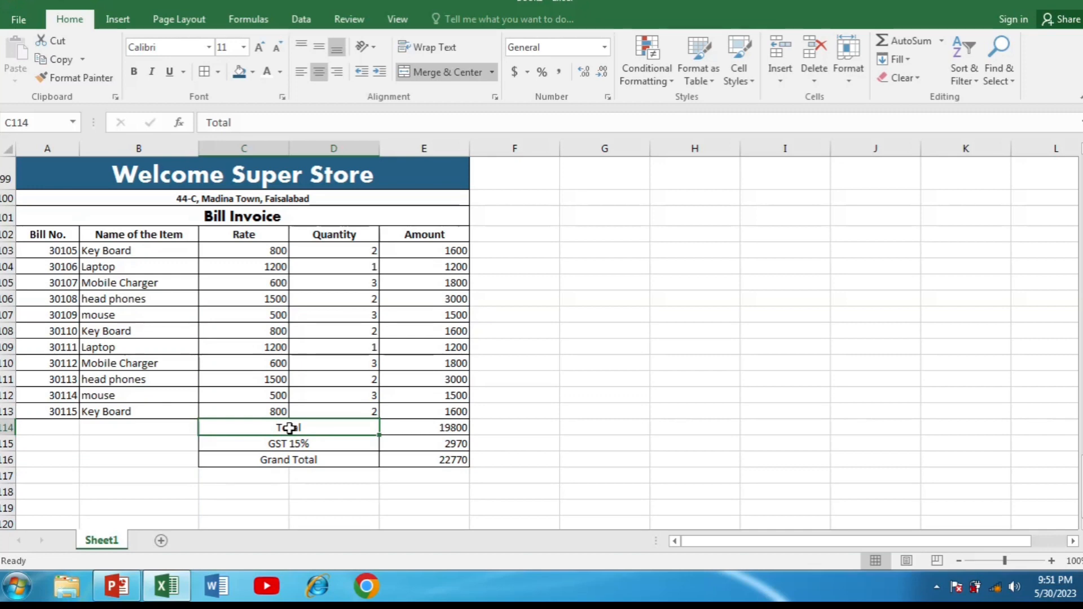
{"action": "left_click_drag", "start_coordinate": [289, 429], "coordinate": [304, 461]}
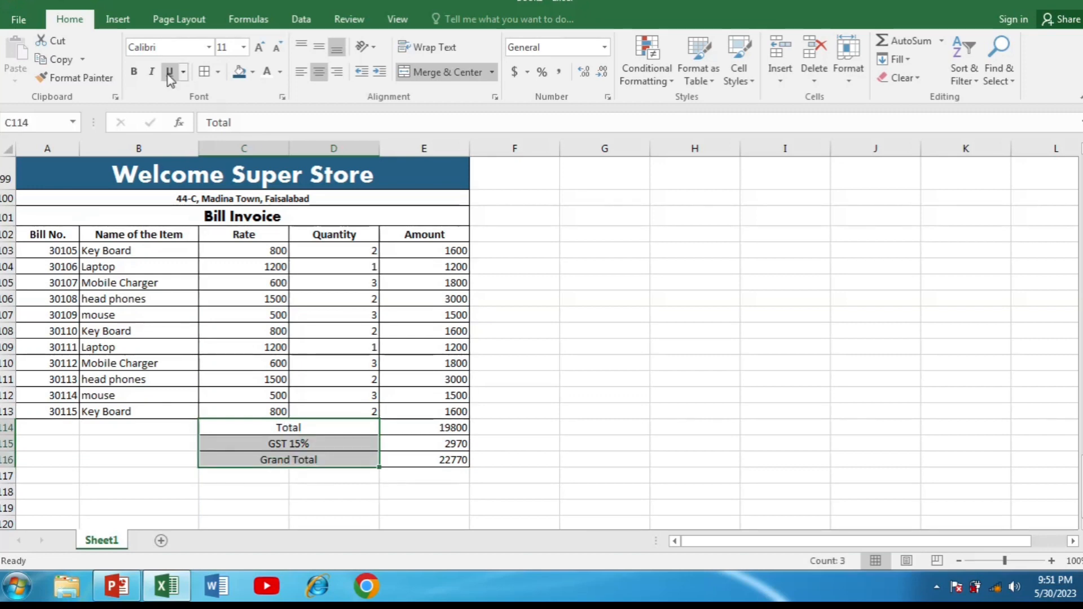
{"action": "left_click", "coordinate": [134, 72]}
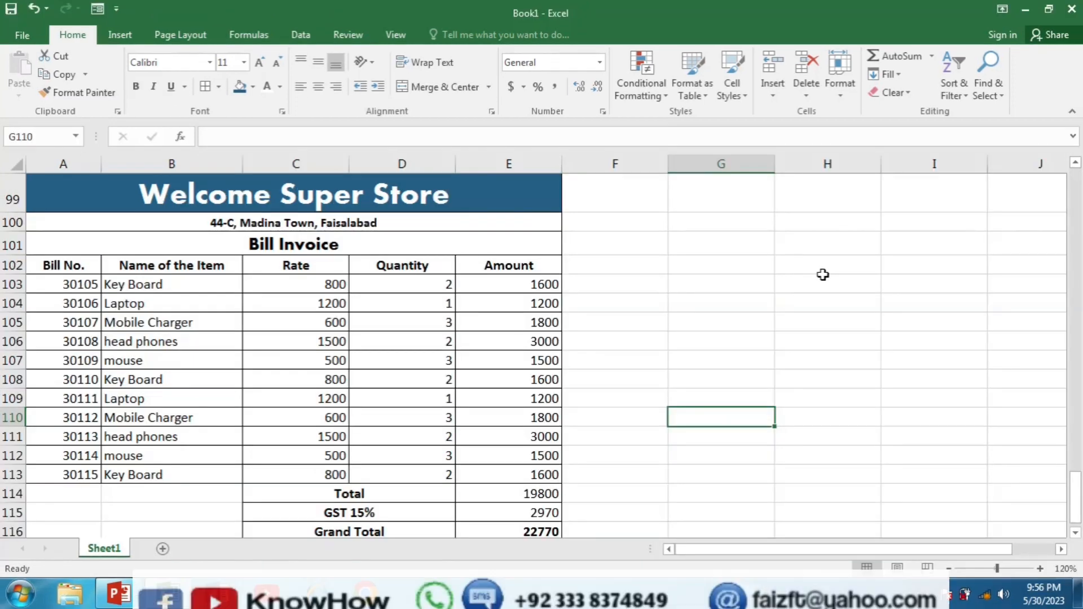